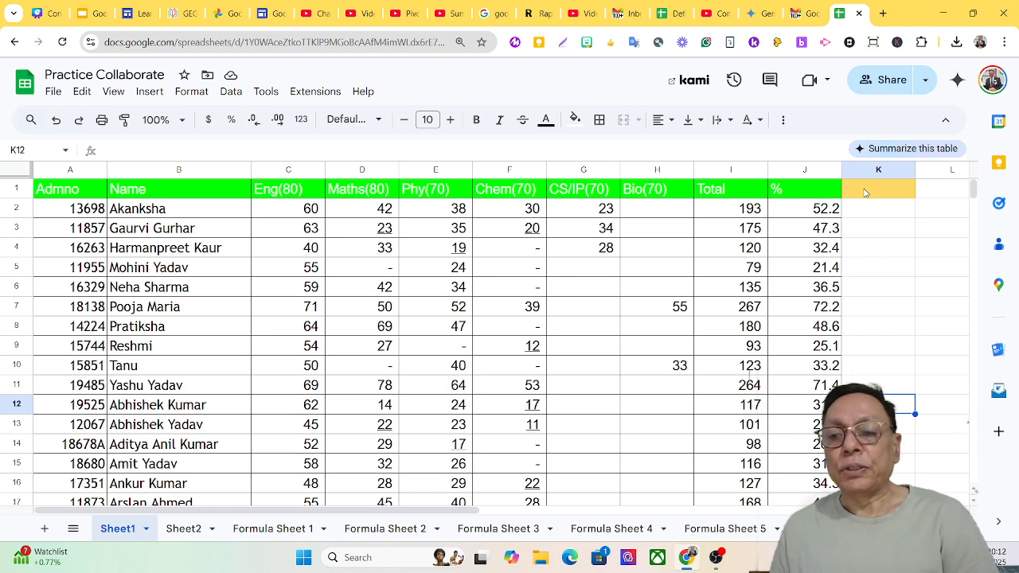
# Enter 45 as the threshold in K1 and the comparison formula =J2>=K1 in K2.
pyautogui.click(866, 191)
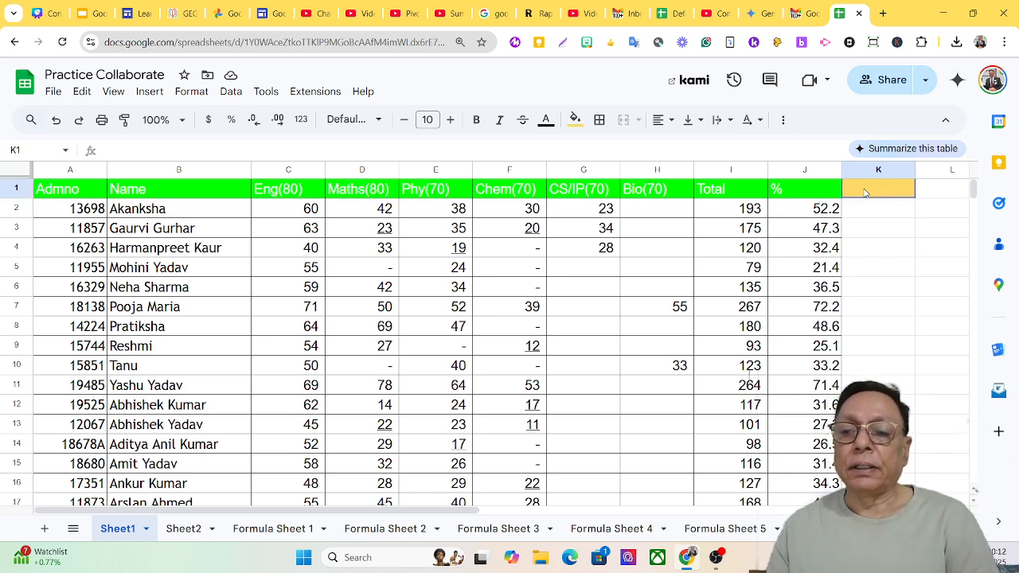
pyautogui.write('45')
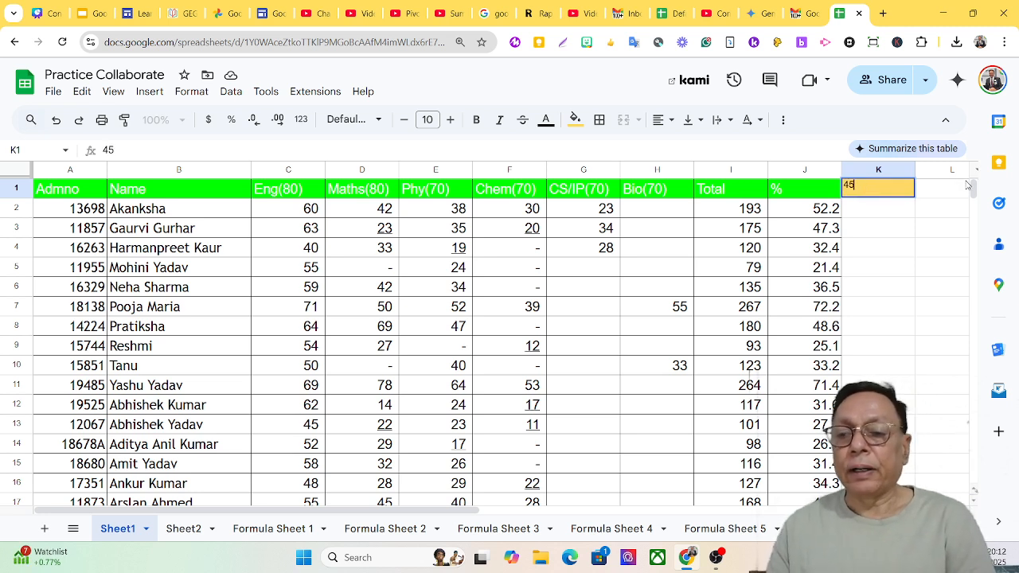
pyautogui.click(889, 216)
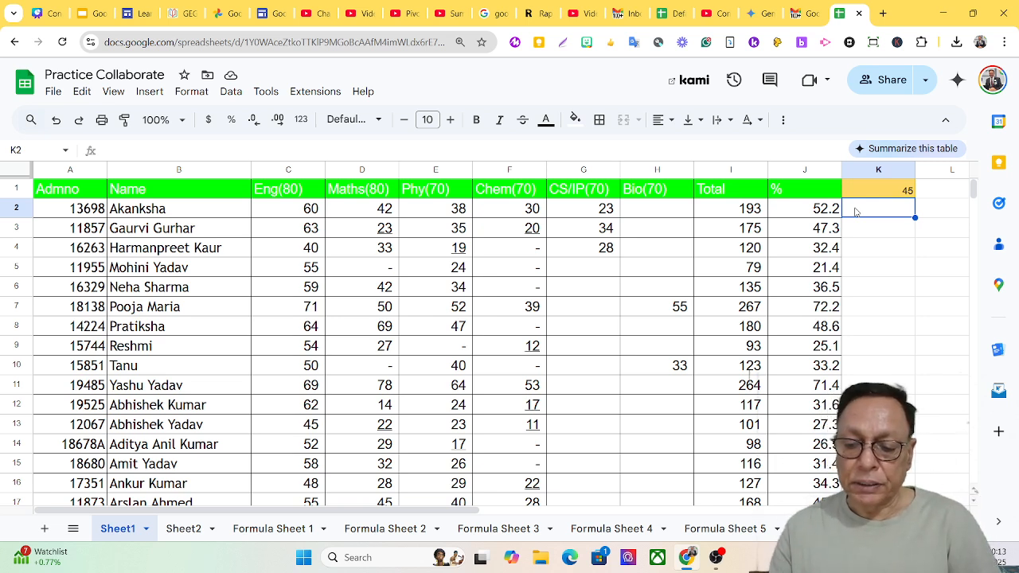
pyautogui.write('=')
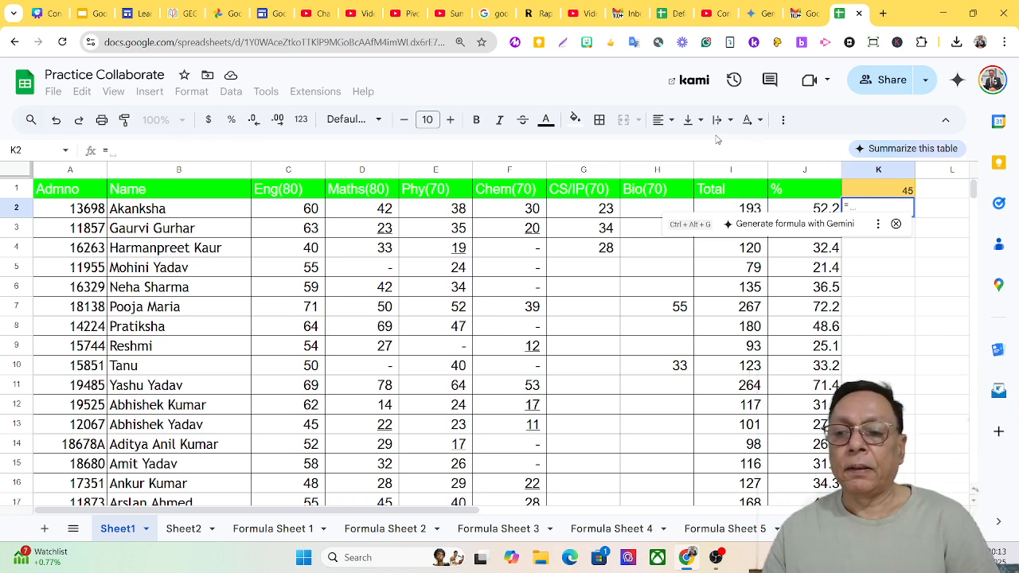
pyautogui.click(804, 211)
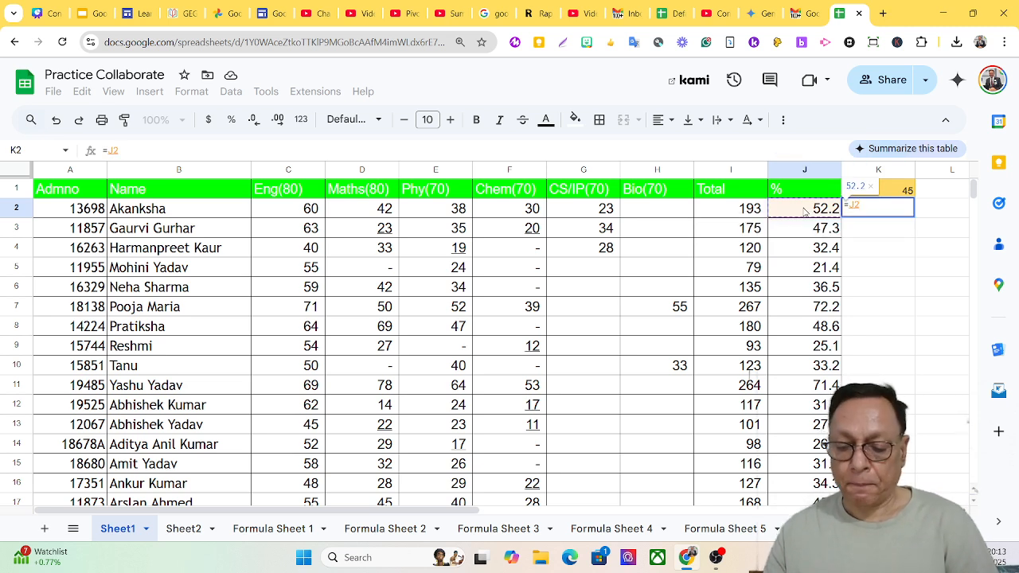
pyautogui.write('>=')
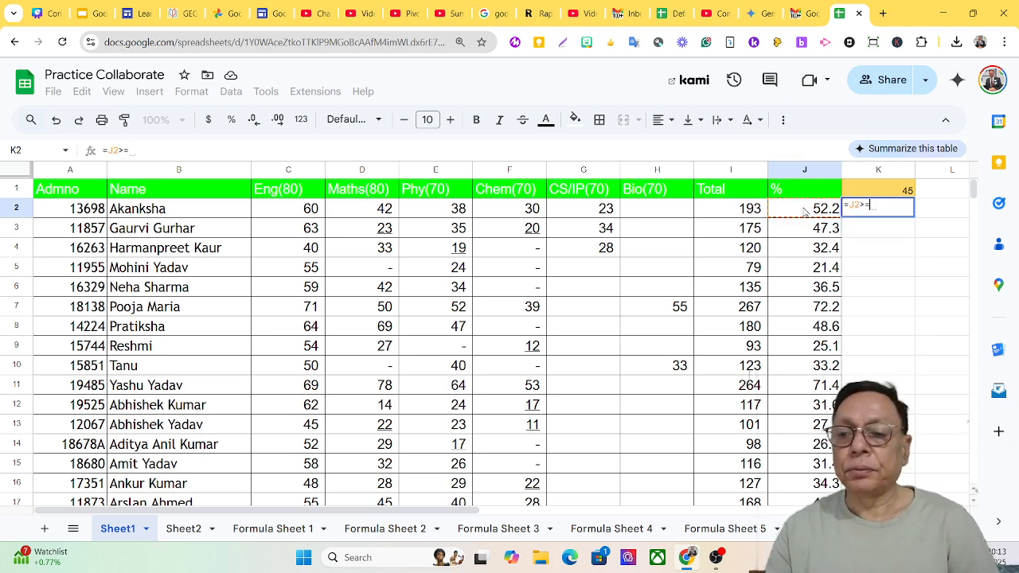
pyautogui.click(880, 192)
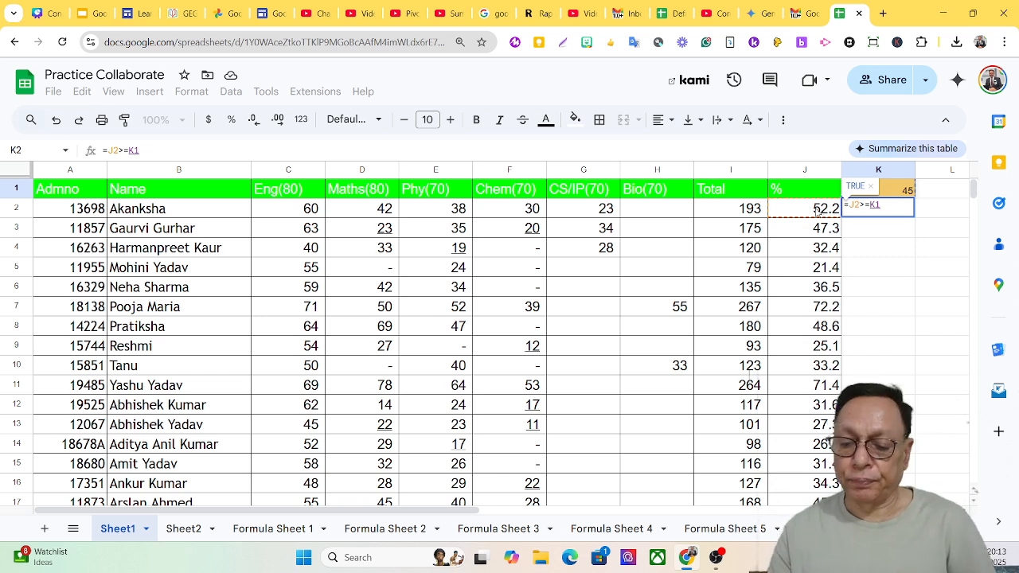
pyautogui.press('Return')
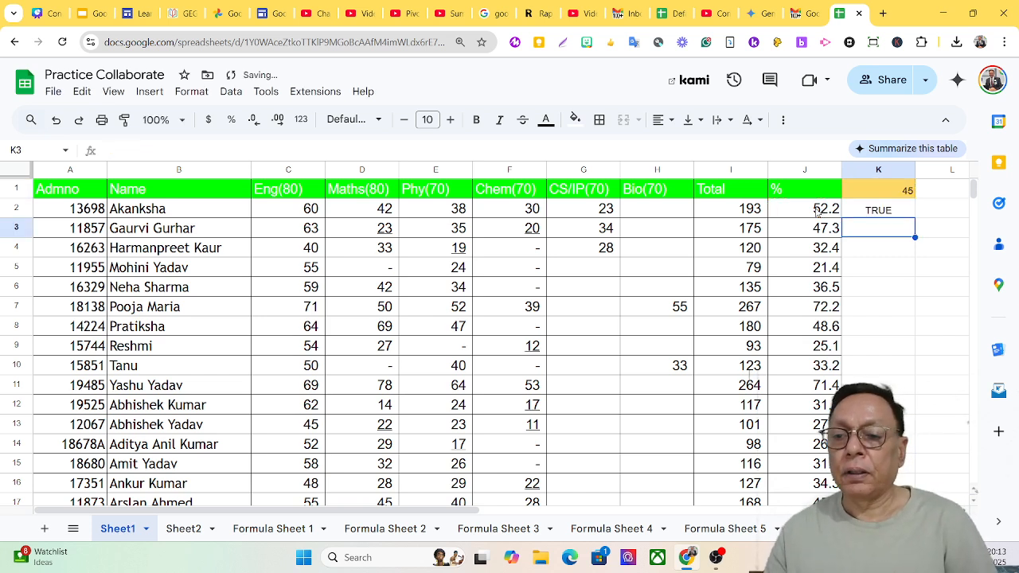
# Try copying the K2 formula down to K3 and check which cells the copy references.
pyautogui.click(860, 217)
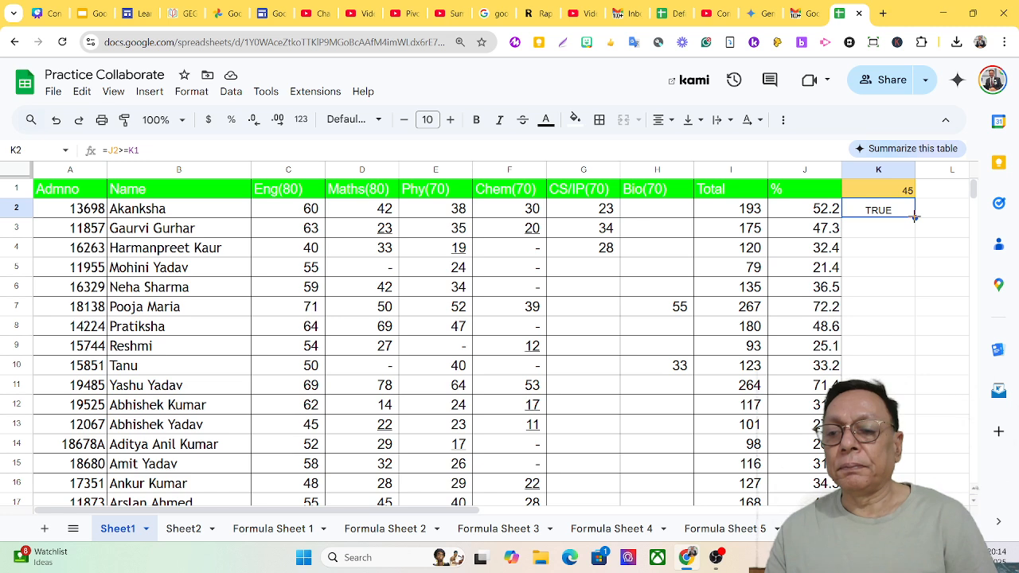
pyautogui.moveTo(915, 217); pyautogui.dragTo(913, 234)
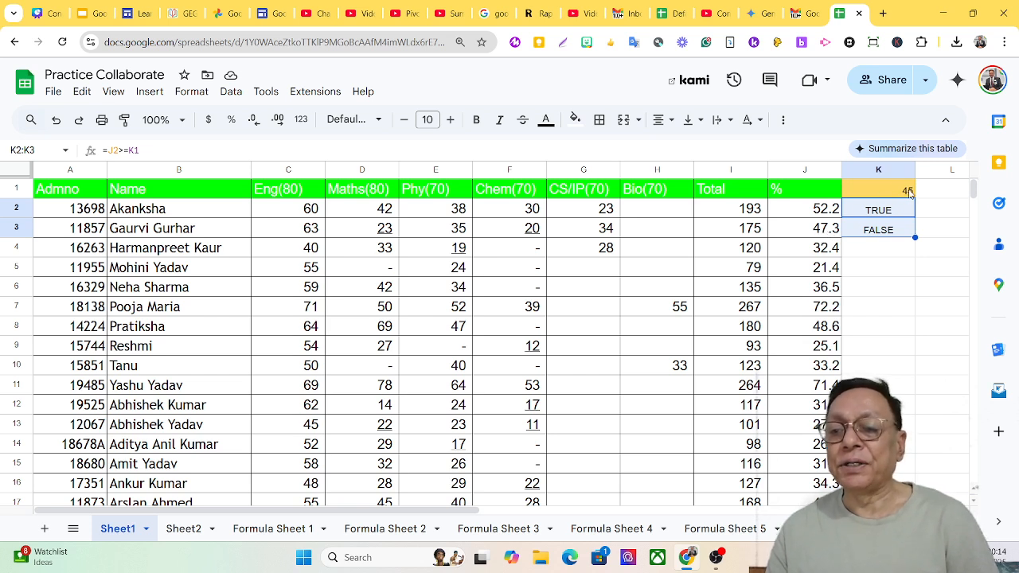
pyautogui.click(891, 232)
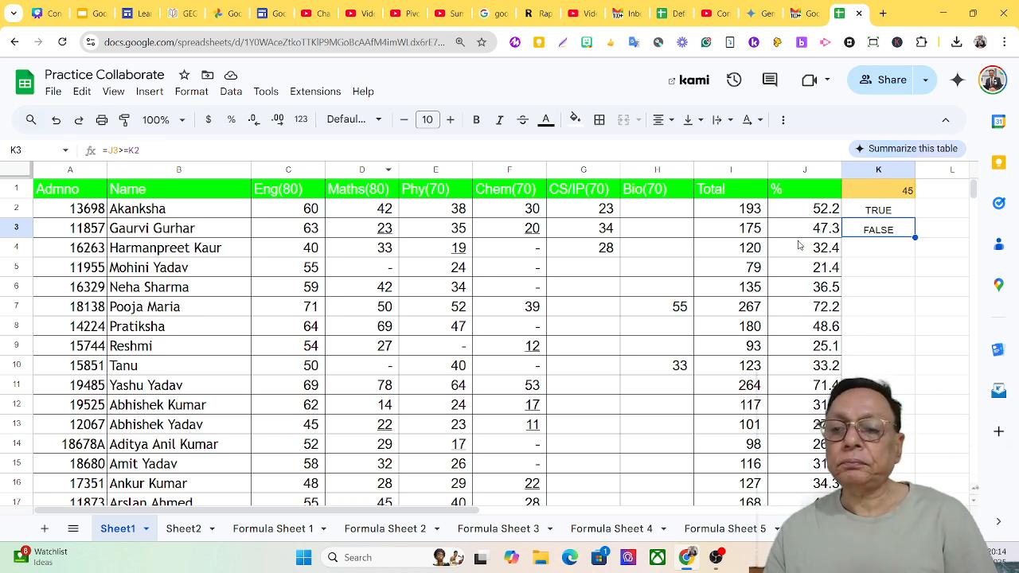
# Make the threshold reference in K2's formula absolute so it reads =J2>=$K$1.
pyautogui.click(858, 212)
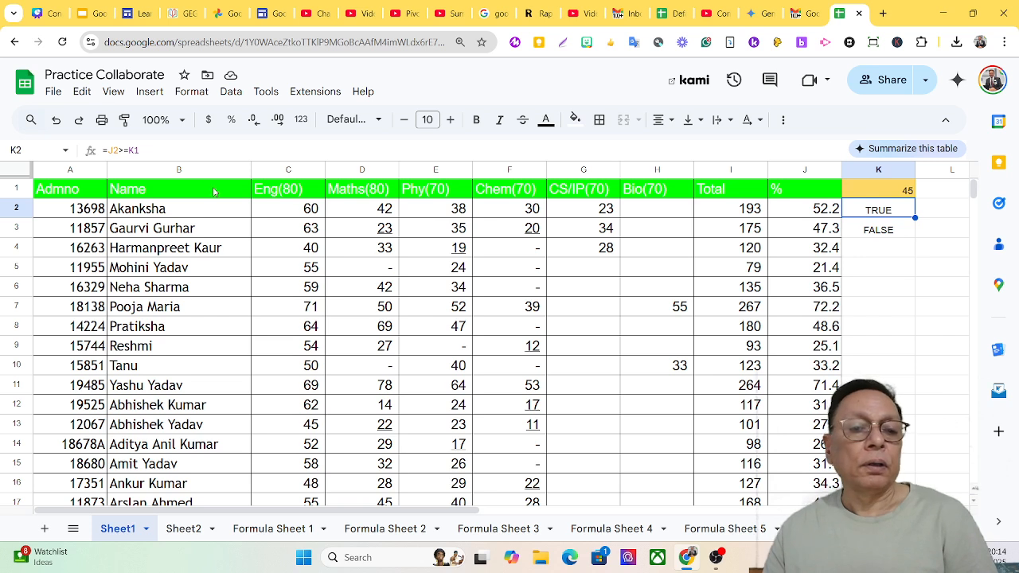
pyautogui.click(170, 150)
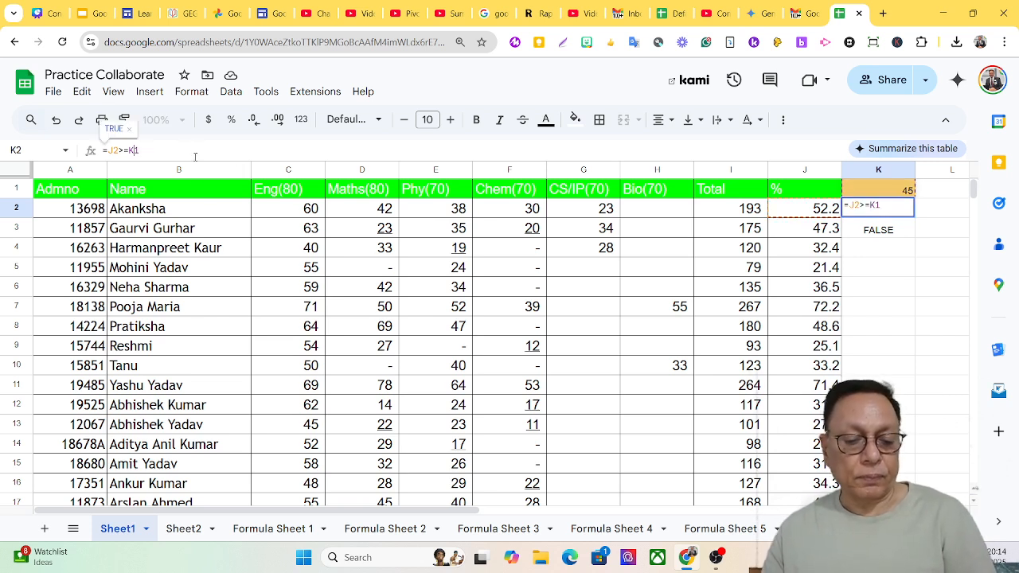
pyautogui.press('F4')
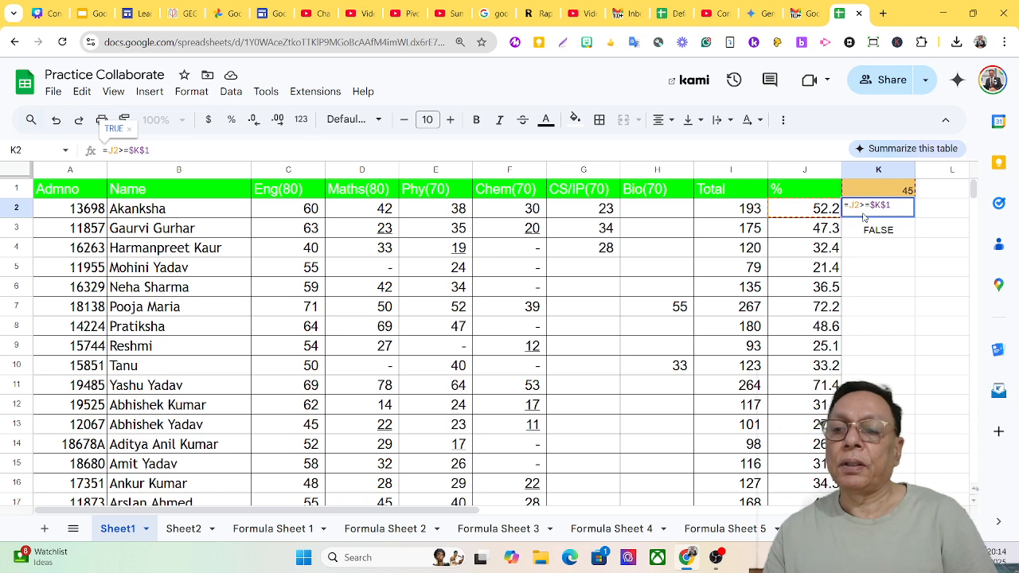
pyautogui.press('Return')
# Fill the K2 formula down through K41 and review the results against the percentages.
pyautogui.click(908, 210)
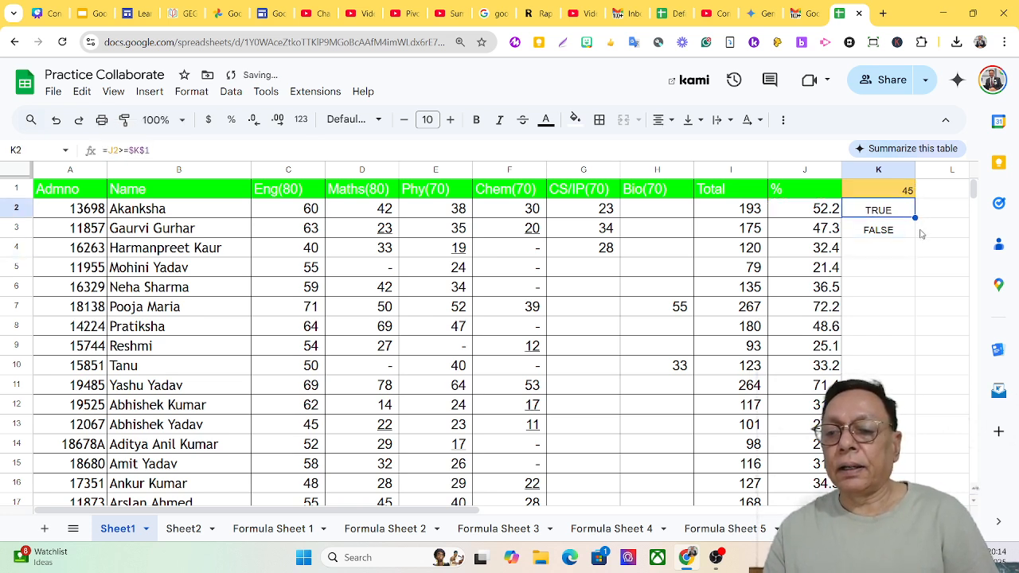
pyautogui.moveTo(915, 217); pyautogui.dragTo(902, 510)
pyautogui.scroll(-6, 429, 340)
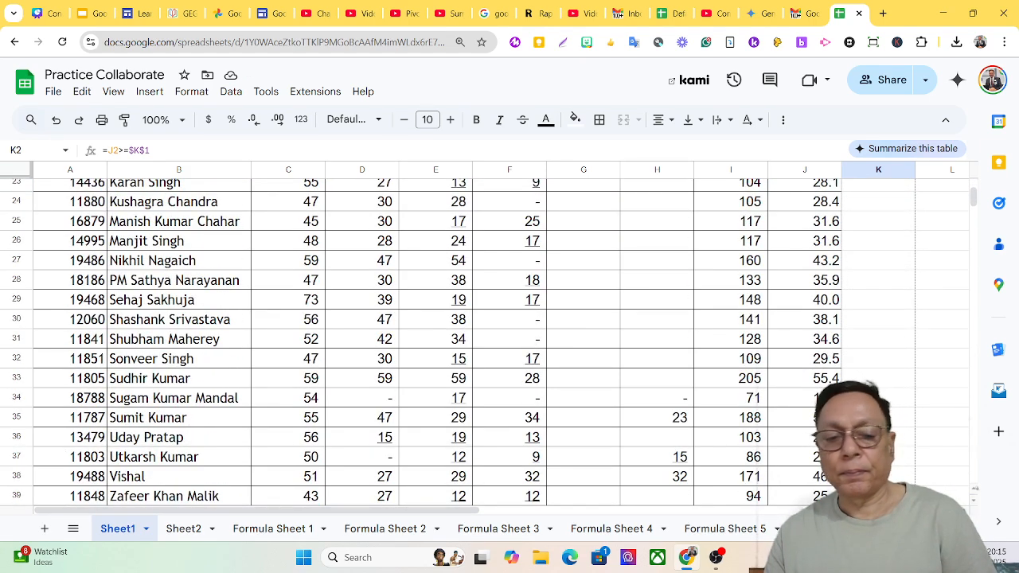
pyautogui.moveTo(900, 503); pyautogui.dragTo(904, 467)
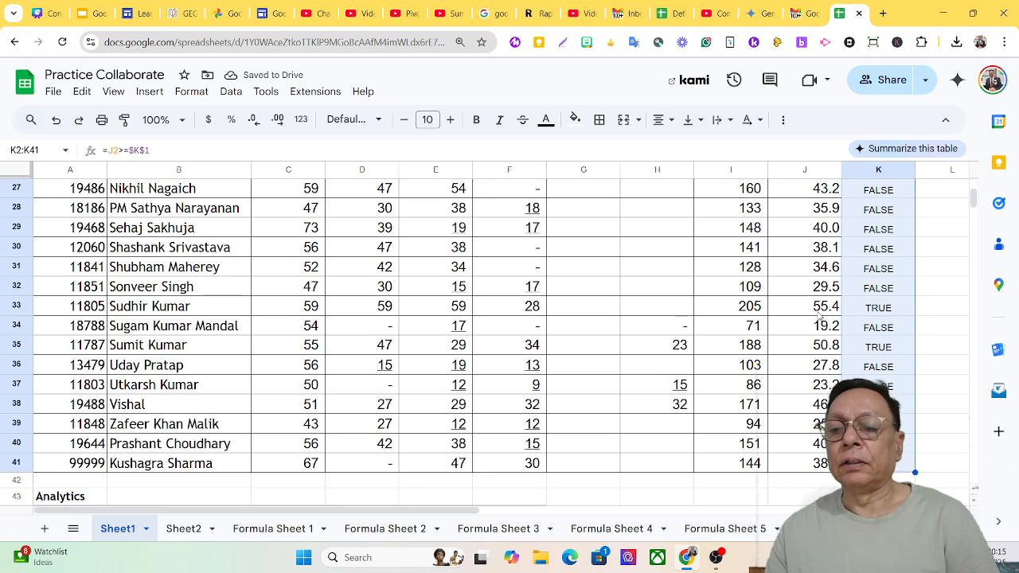
pyautogui.scroll(9, 816, 318)
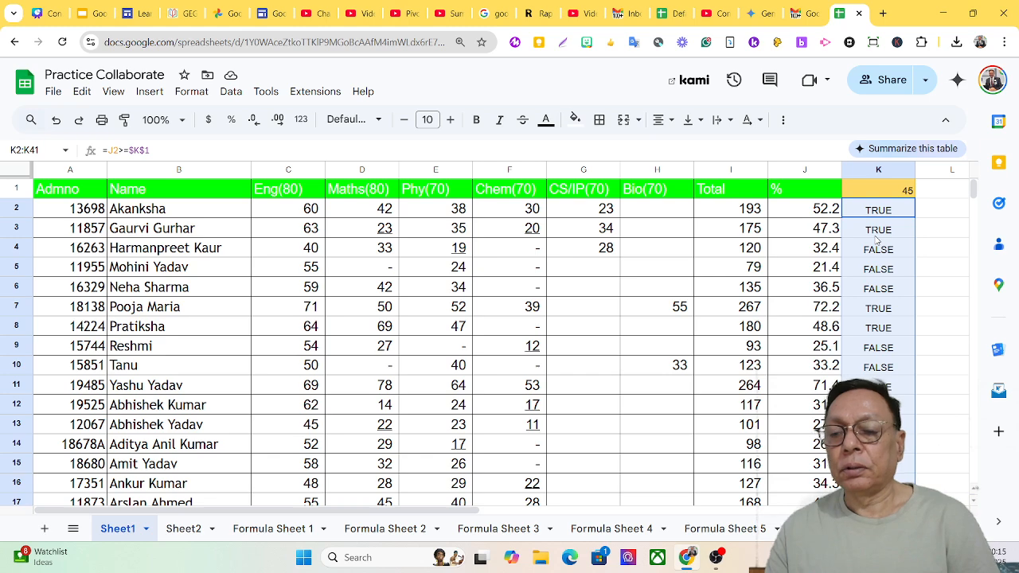
pyautogui.scroll(-7, 884, 278)
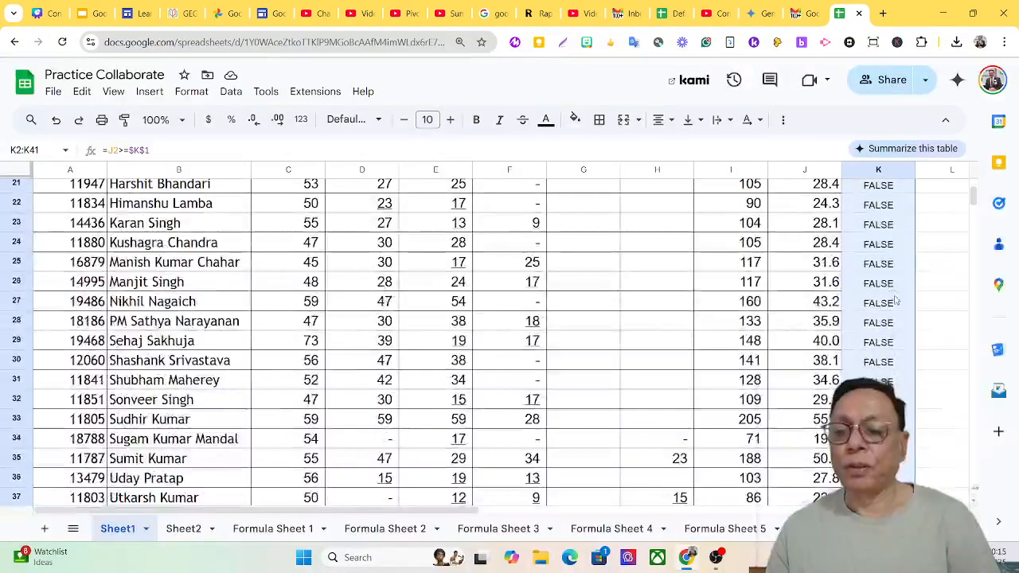
pyautogui.scroll(7, 896, 299)
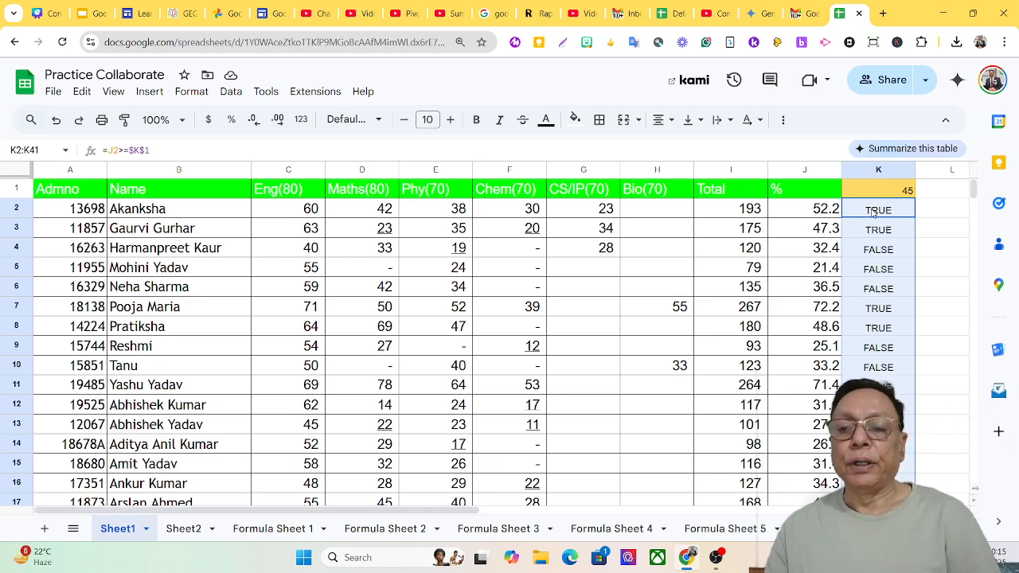
# Copy the formula text =J2>=$K$1 from K2 and leave the cell unchanged.
pyautogui.moveTo(151, 149); pyautogui.dragTo(89, 151)
pyautogui.hotkey('ctrl', 'c')
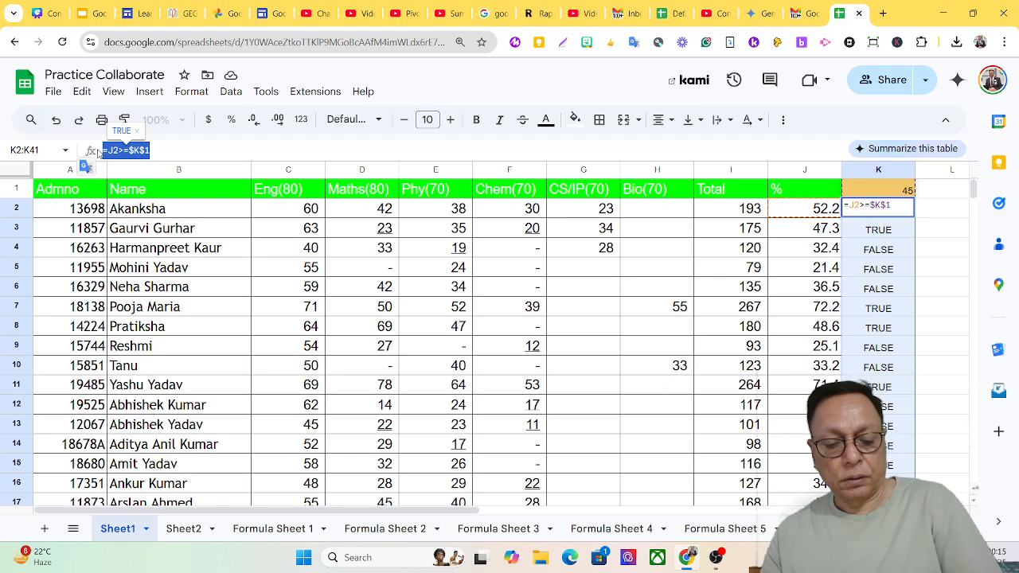
pyautogui.click(956, 257)
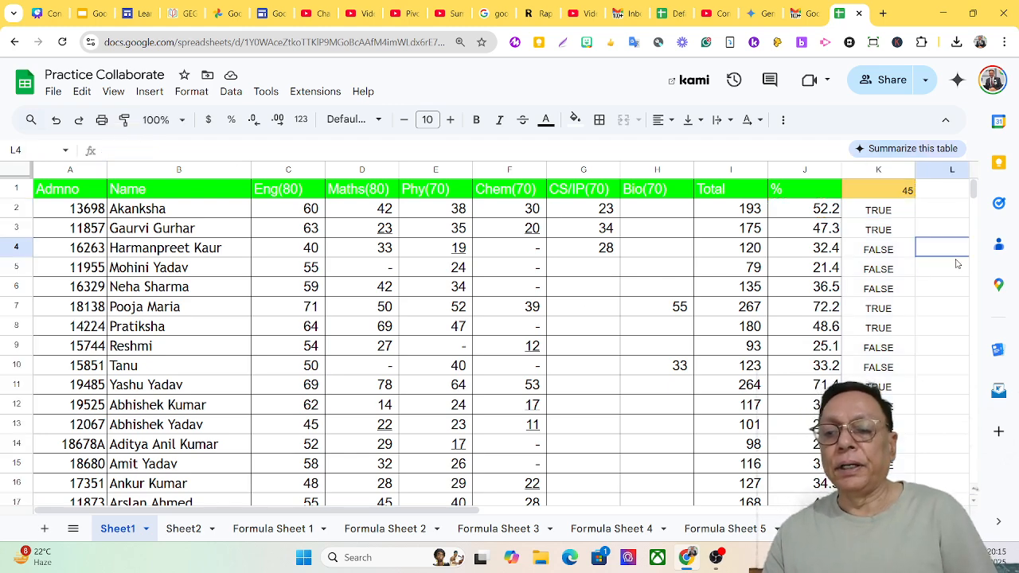
# Delete the test formulas from K2:K41, keeping the threshold in K1.
pyautogui.click(871, 212)
pyautogui.moveTo(872, 215); pyautogui.dragTo(882, 419)
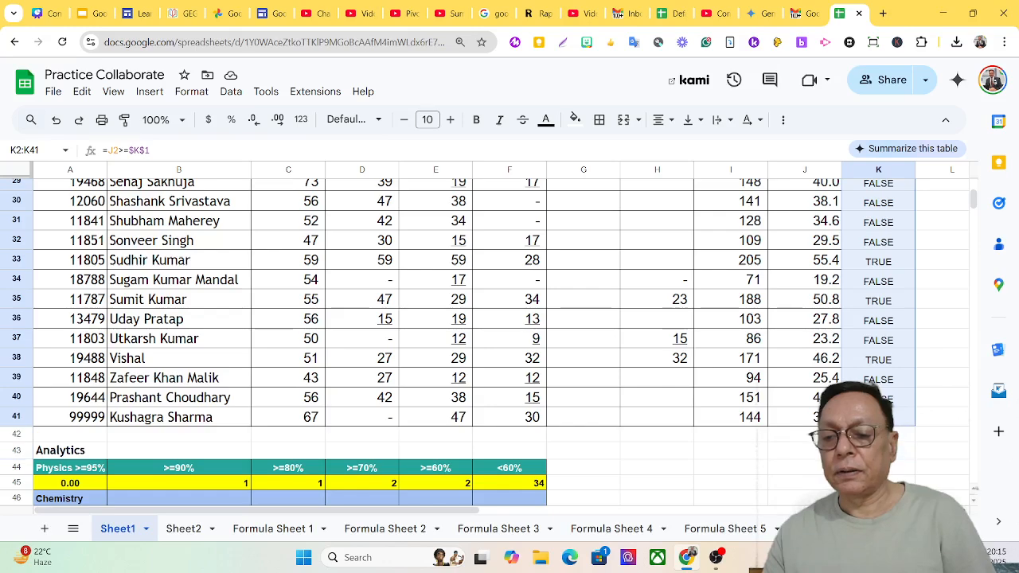
pyautogui.press('Delete')
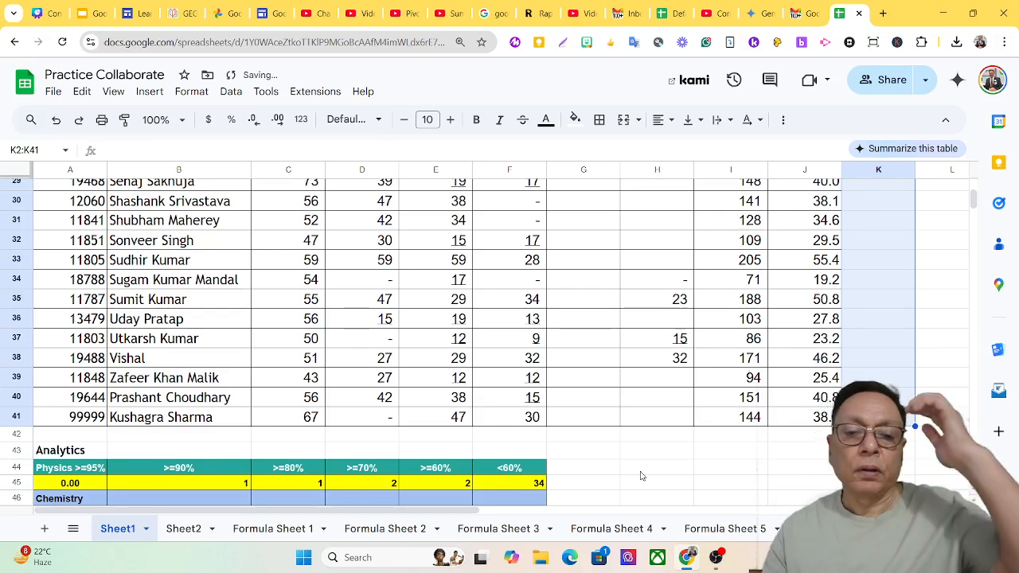
# Start a conditional formatting rule for the student names in B2:B41.
pyautogui.scroll(8, 209, 429)
pyautogui.scroll(2, 208, 429)
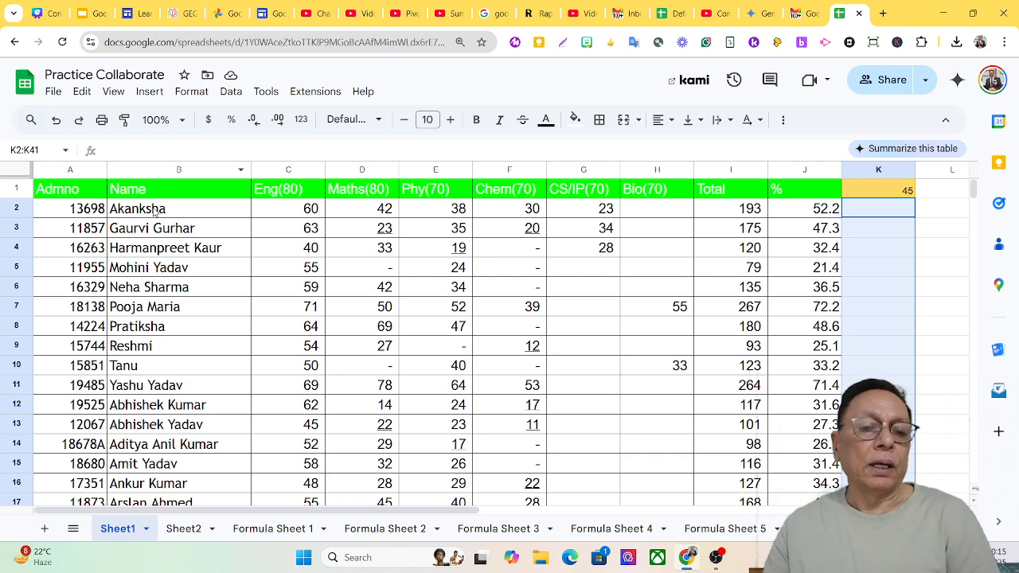
pyautogui.moveTo(156, 211); pyautogui.dragTo(134, 481)
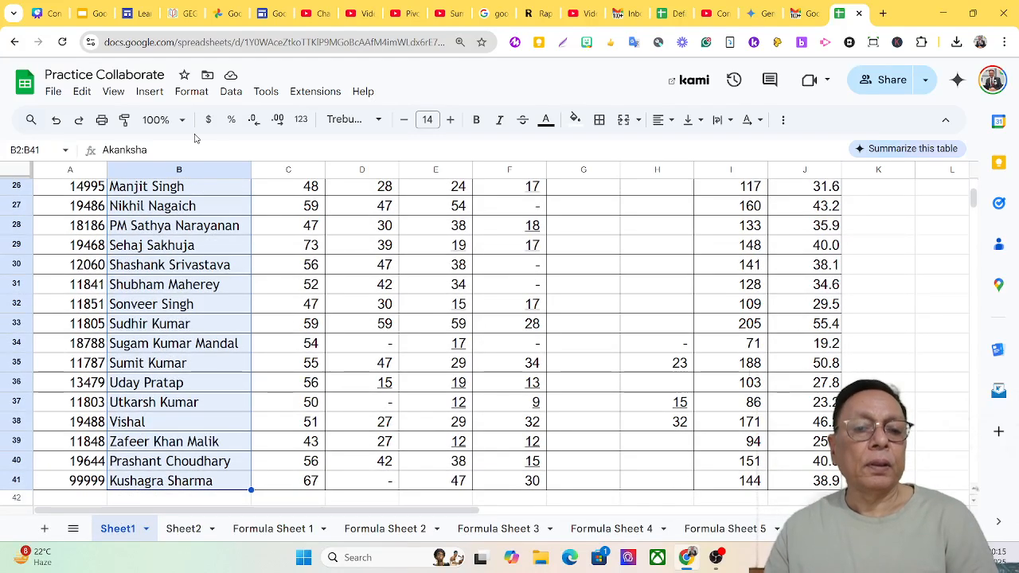
pyautogui.click(191, 93)
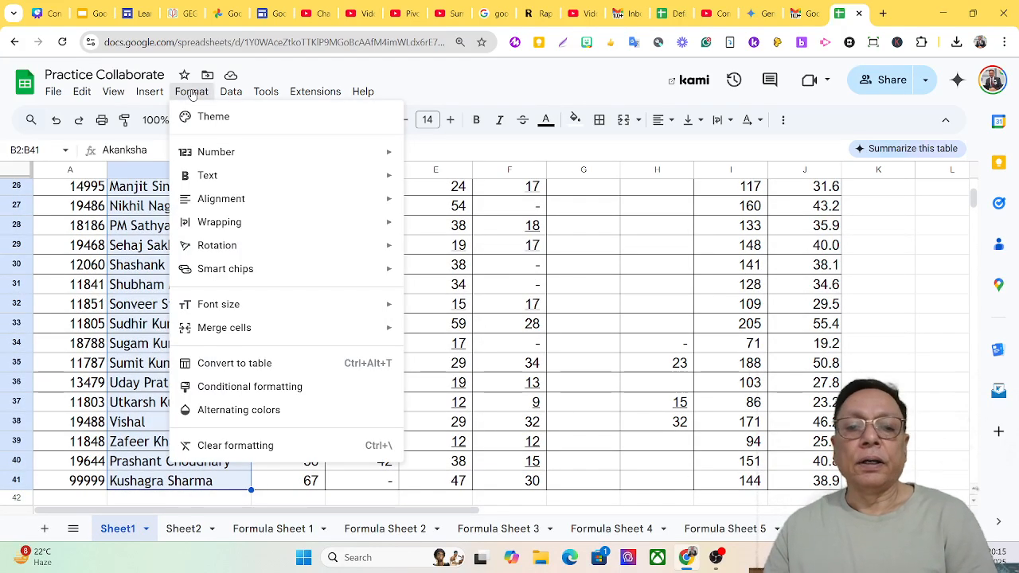
pyautogui.click(304, 390)
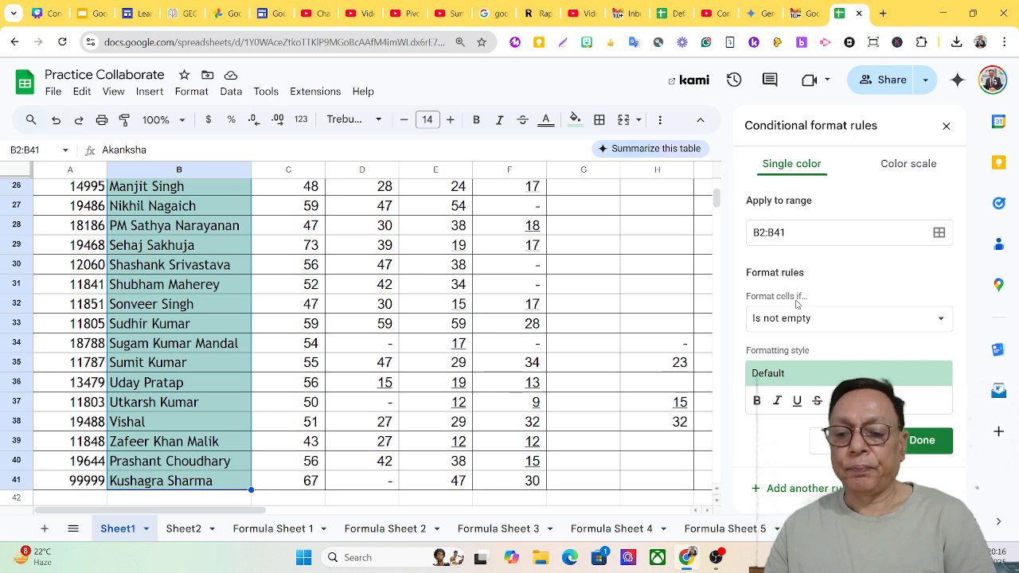
# Set the rule's condition to a custom formula and paste in =J2>=$K$1.
pyautogui.click(800, 320)
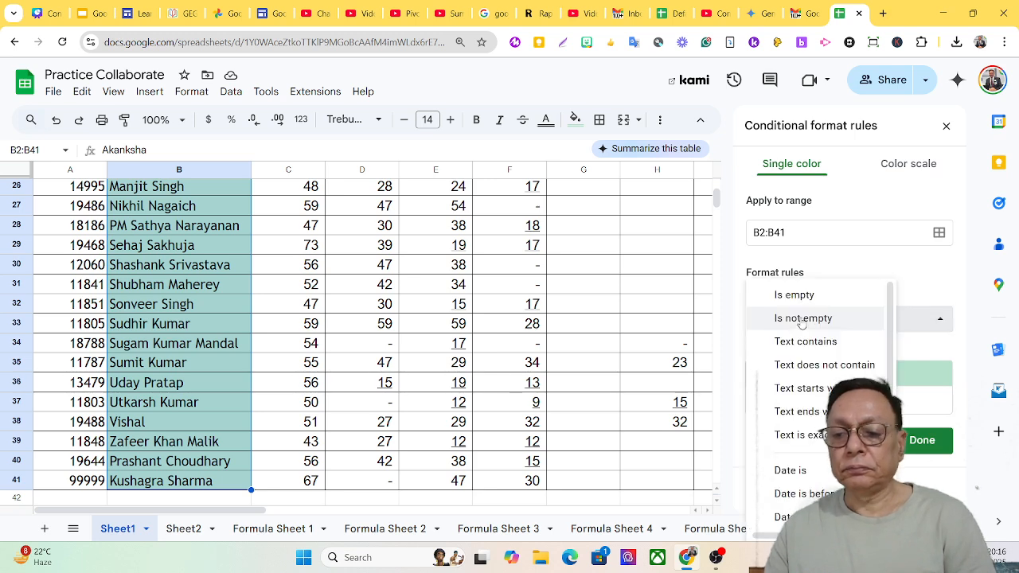
pyautogui.scroll(-3, 798, 333)
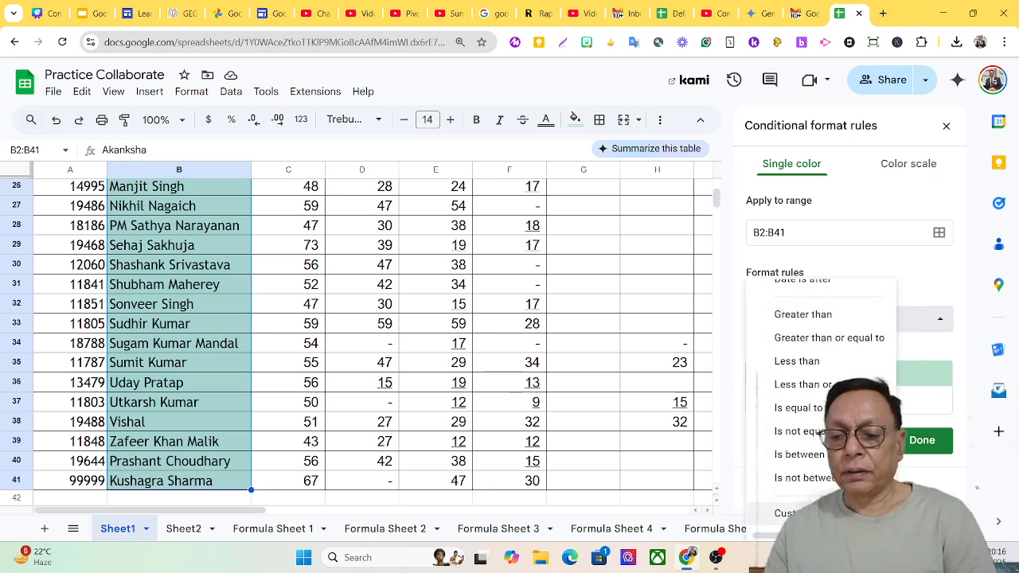
pyautogui.click(796, 515)
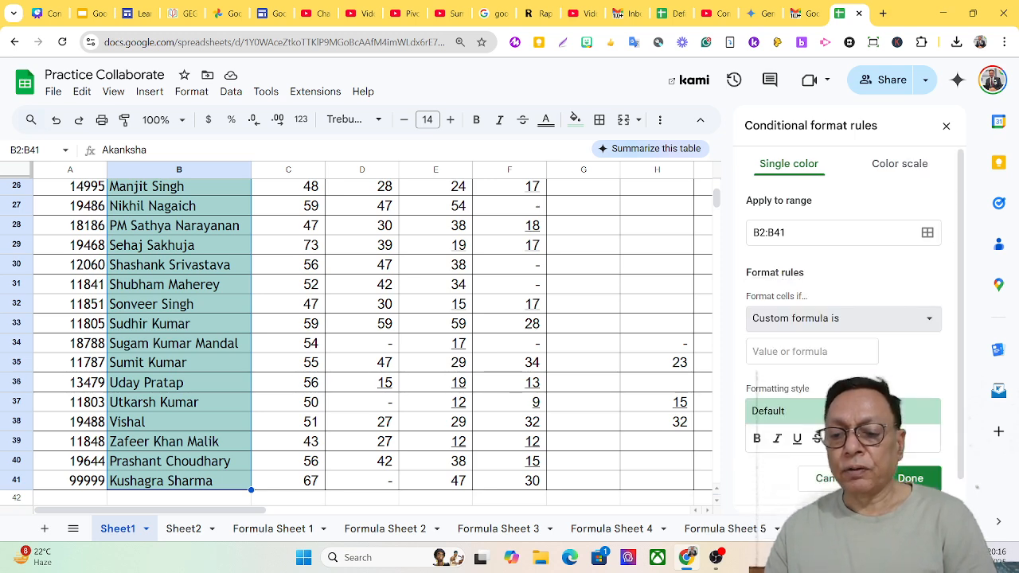
pyautogui.click(781, 351)
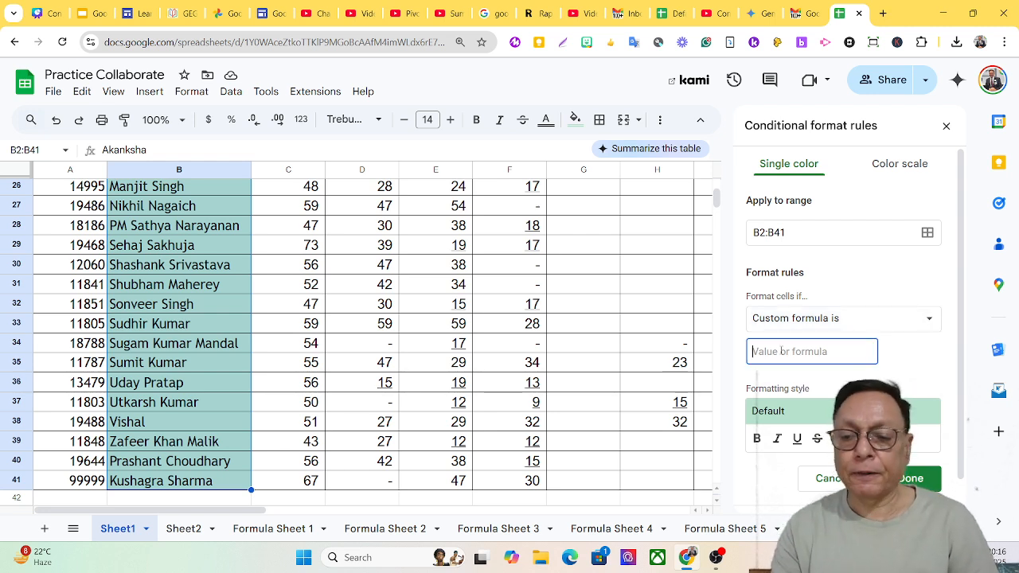
pyautogui.hotkey('ctrl', 'v')
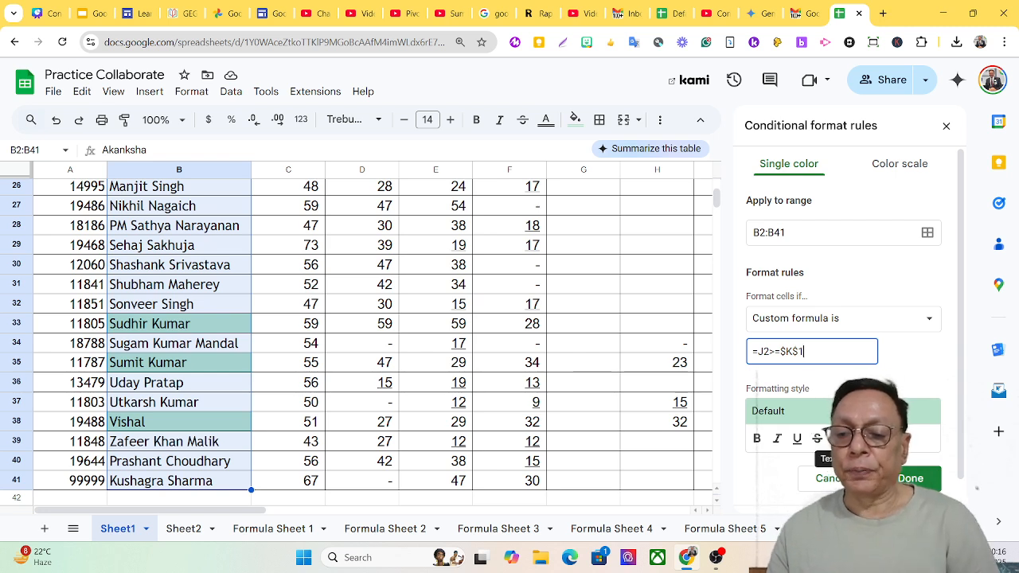
# Set the rule's text colour to white.
pyautogui.click(837, 439)
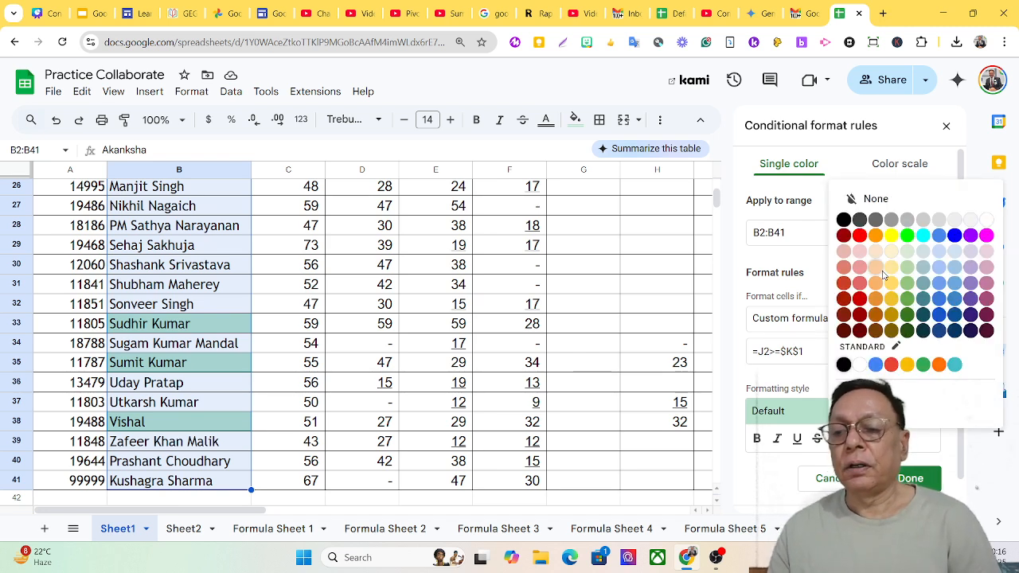
pyautogui.click(986, 219)
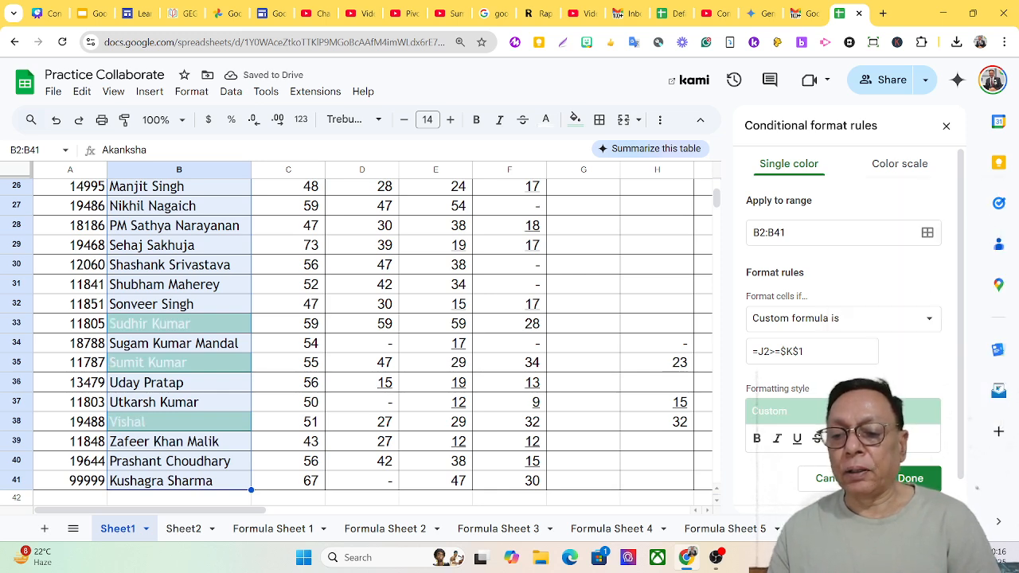
# Set the rule's fill colour to cornflower blue, save the rule and close the conditional formatting settings.
pyautogui.click(858, 438)
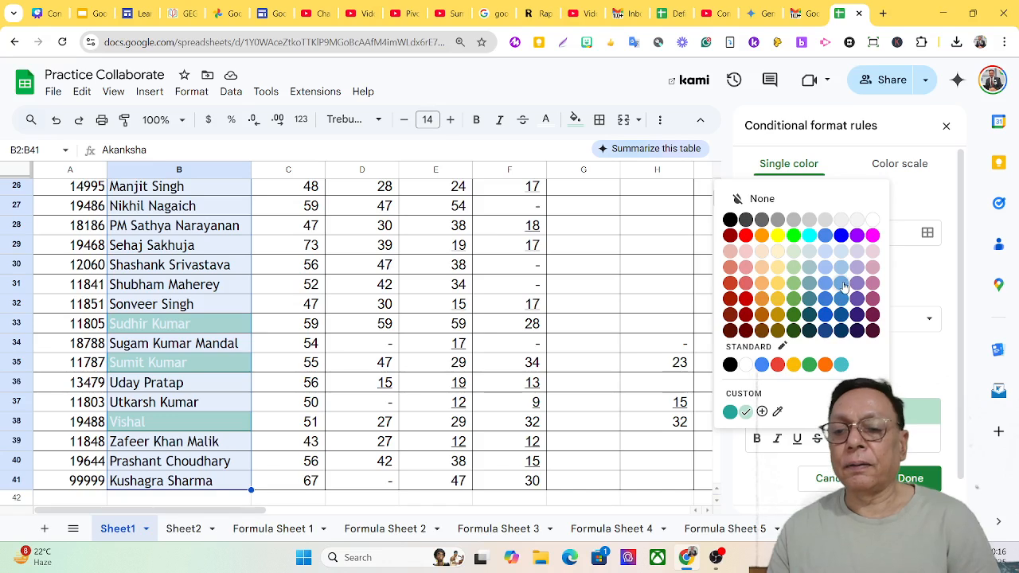
pyautogui.click(826, 239)
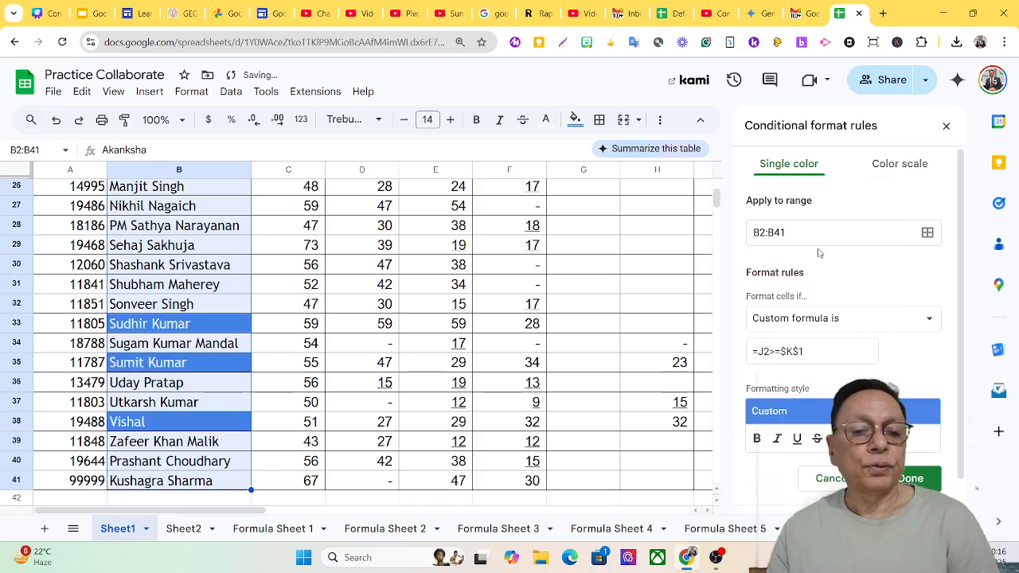
pyautogui.click(907, 480)
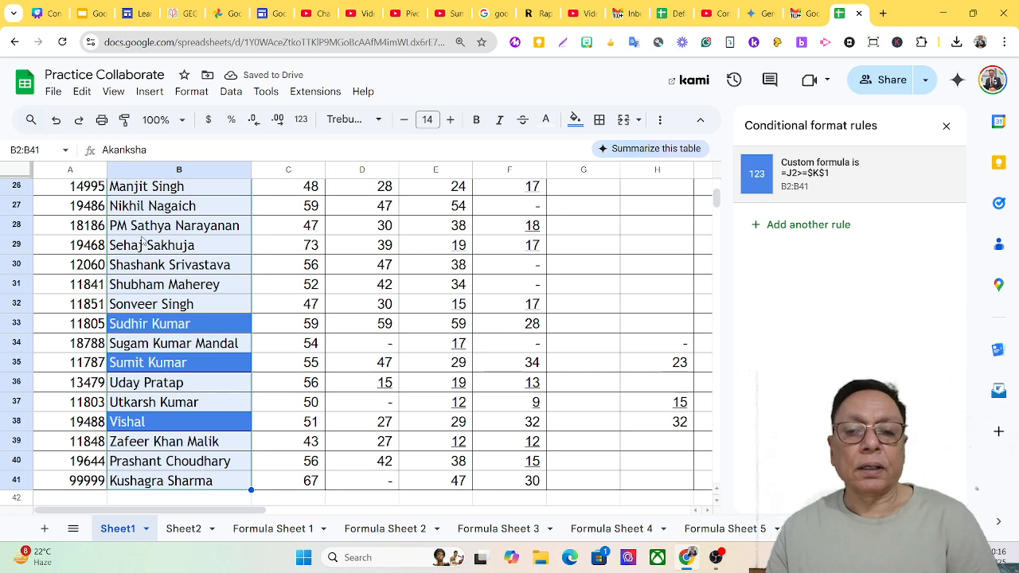
pyautogui.scroll(8, 346, 193)
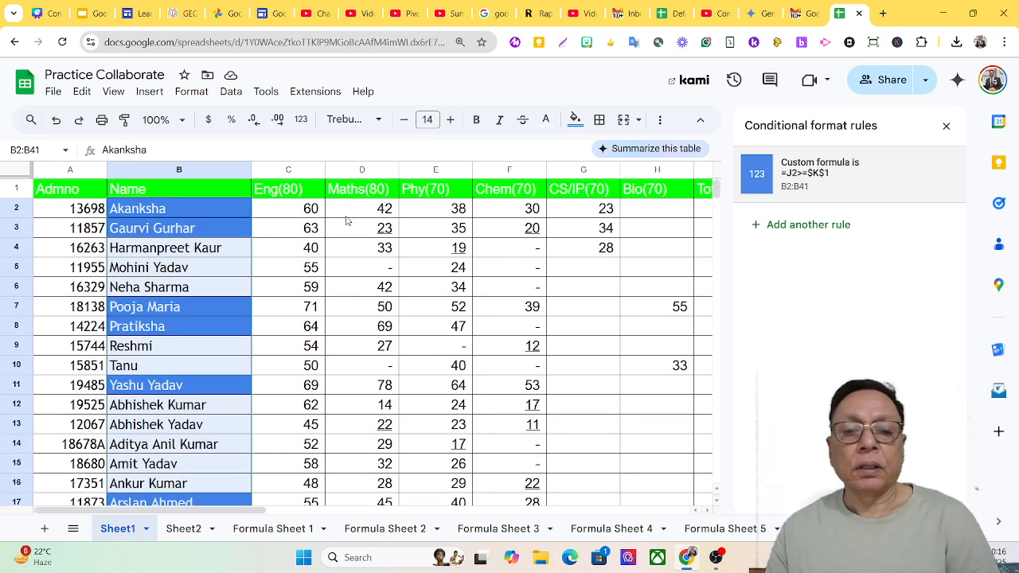
pyautogui.click(947, 127)
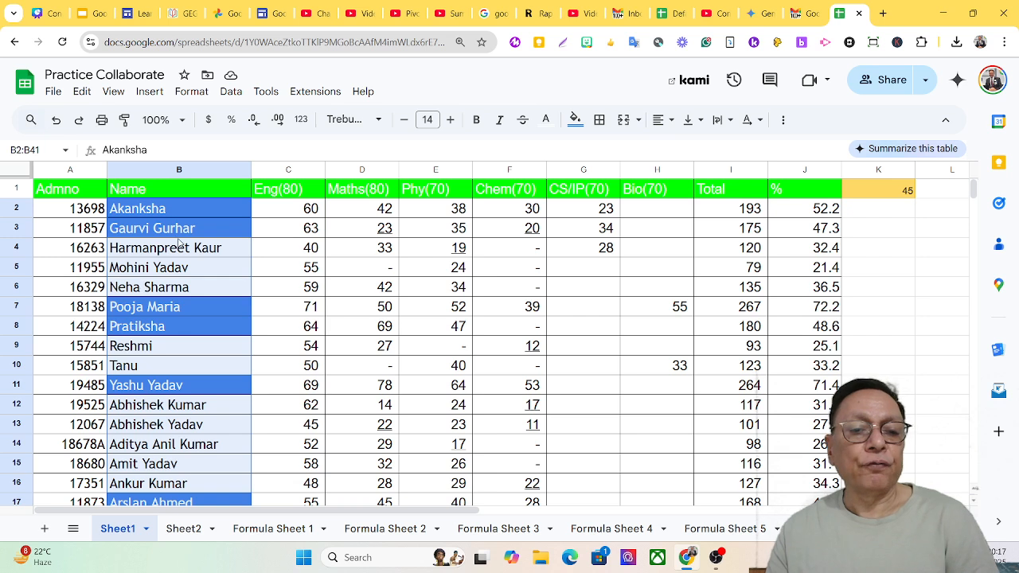
# Set the threshold in K1 to 50 and check which student names are highlighted down the list.
pyautogui.click(275, 289)
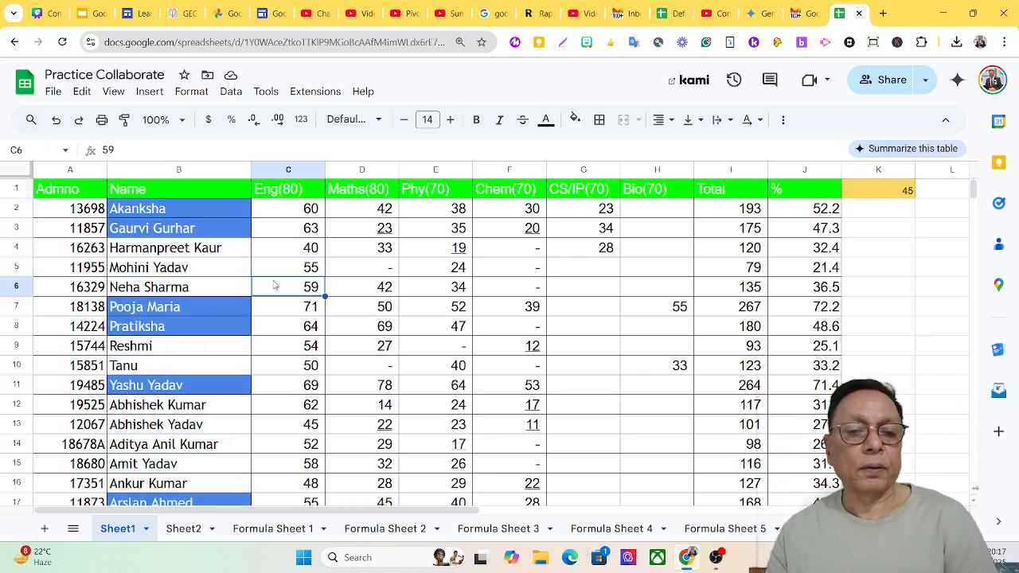
pyautogui.click(205, 231)
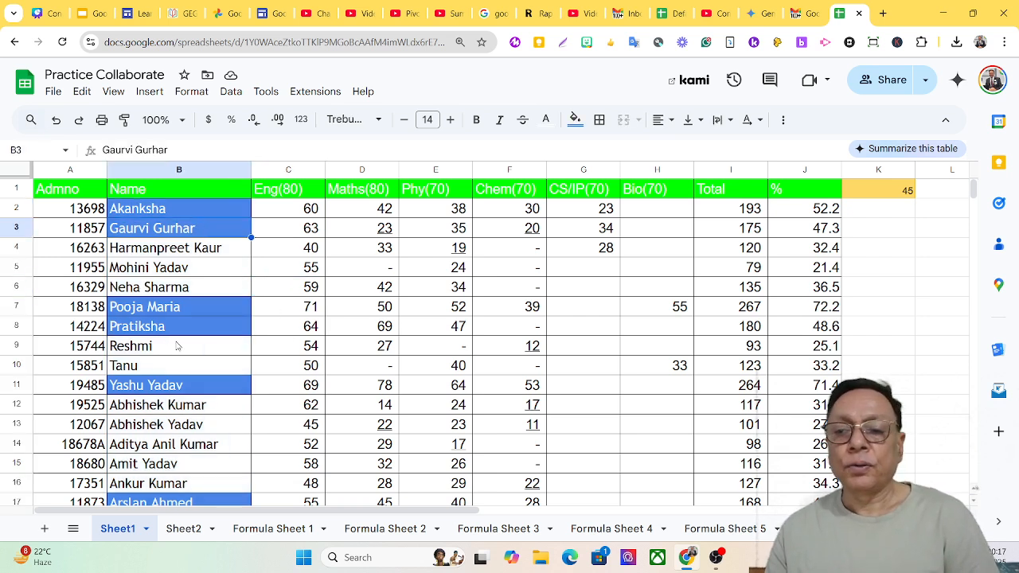
pyautogui.click(868, 189)
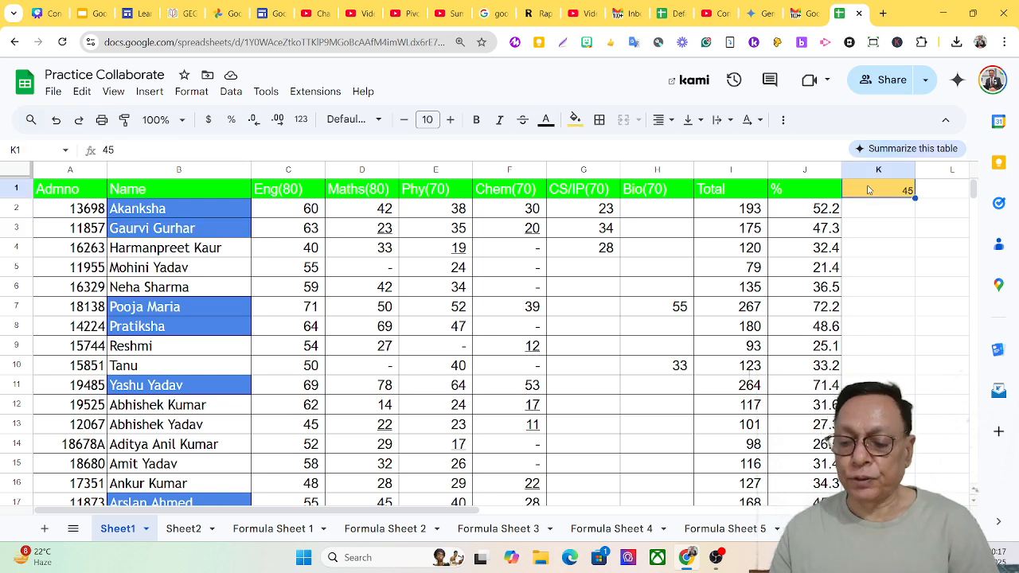
pyautogui.write('50')
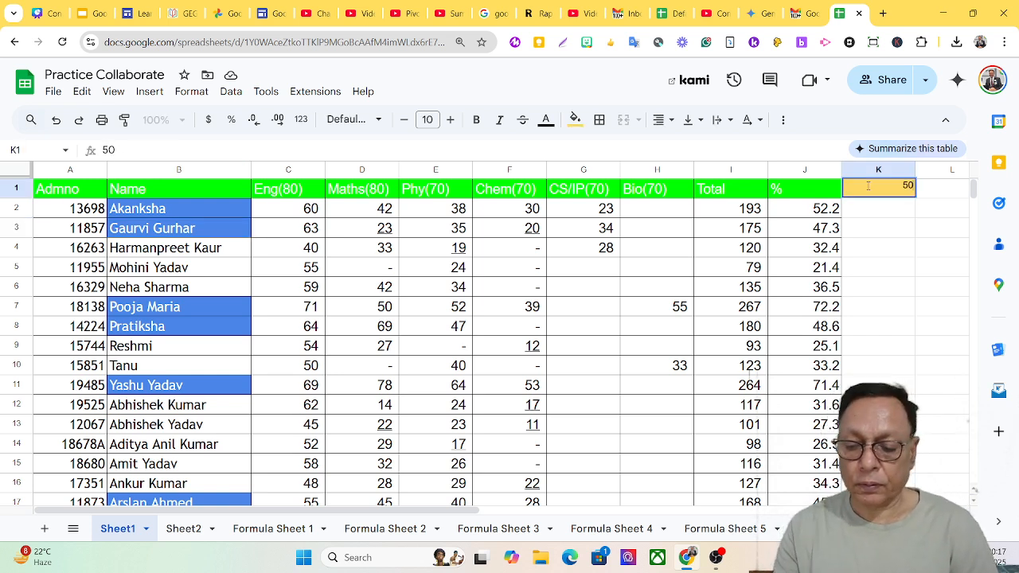
pyautogui.press('Return')
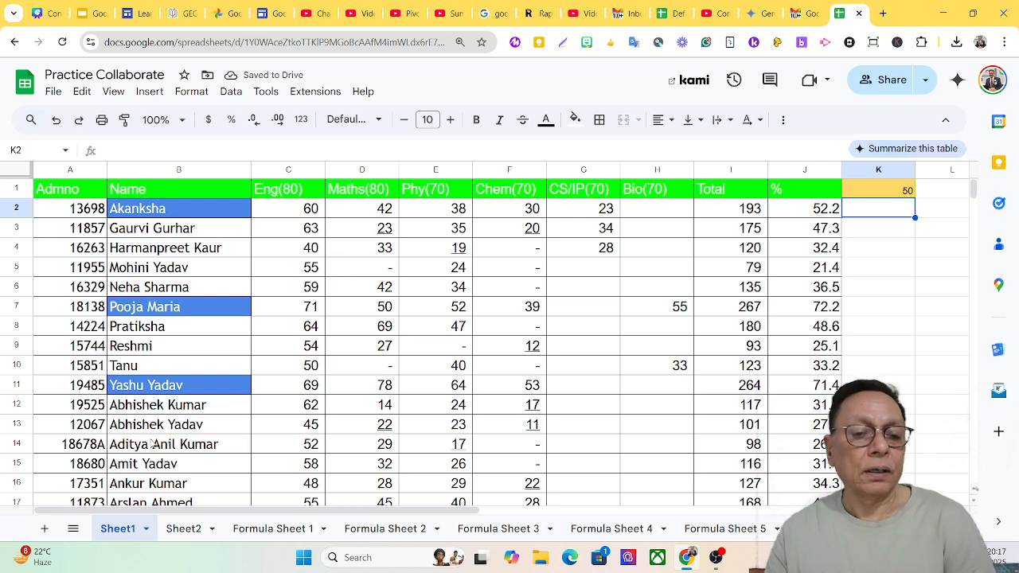
pyautogui.scroll(-3, 167, 460)
pyautogui.scroll(-3, 163, 470)
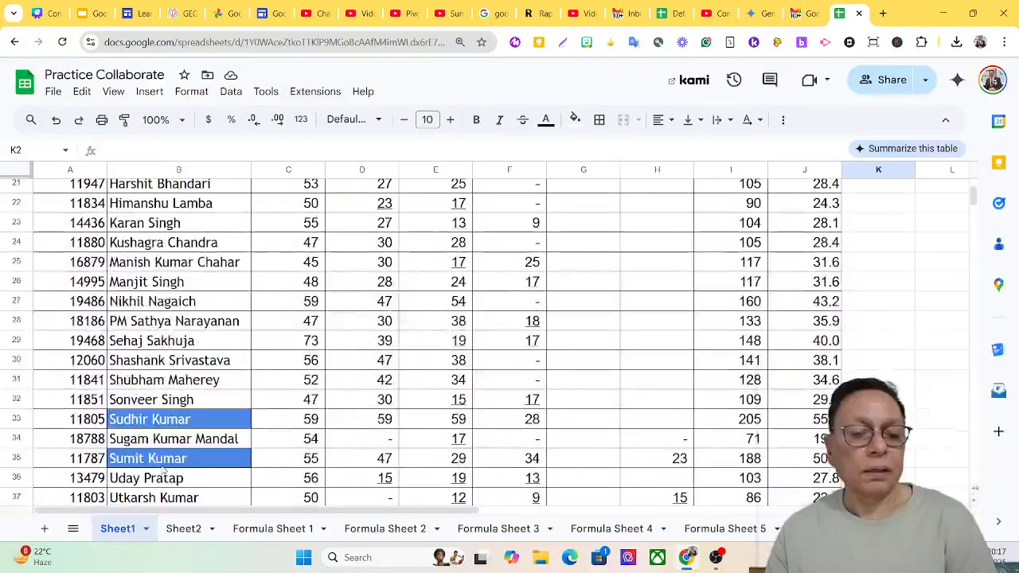
pyautogui.scroll(5, 163, 470)
pyautogui.scroll(1, 163, 470)
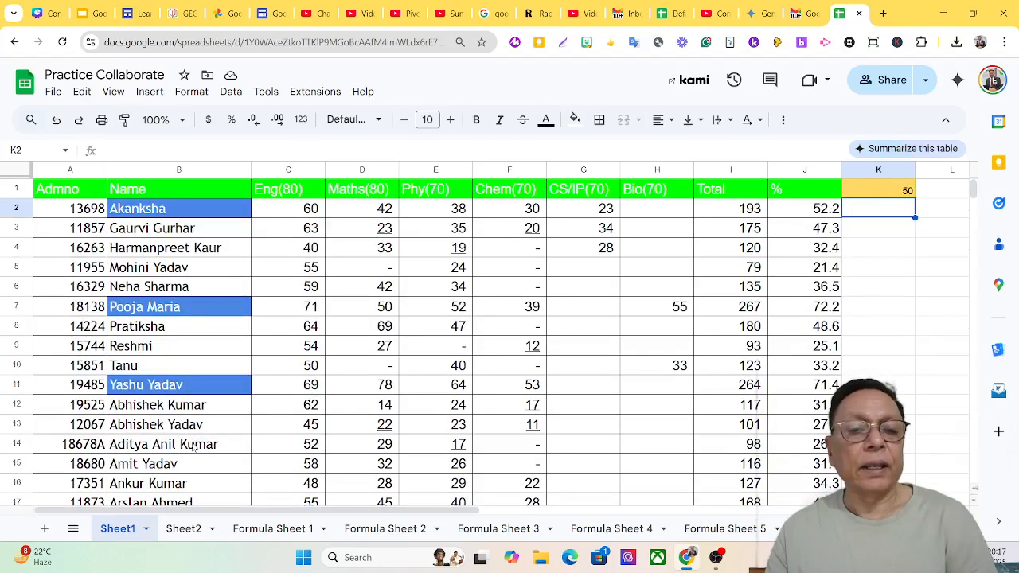
# Set the threshold in K1 to 60 and review the highlighted names through the list.
pyautogui.click(888, 192)
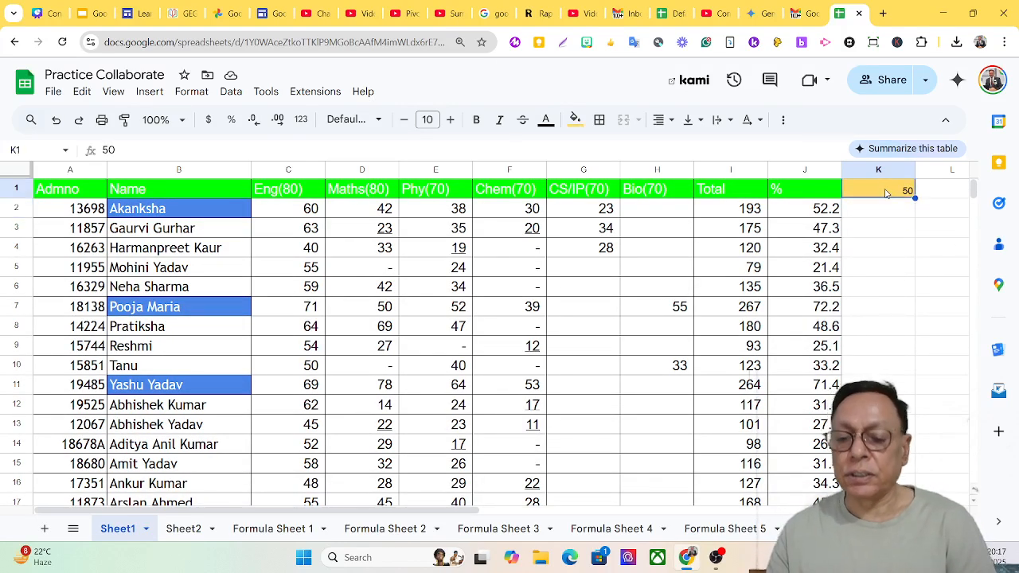
pyautogui.write('6')
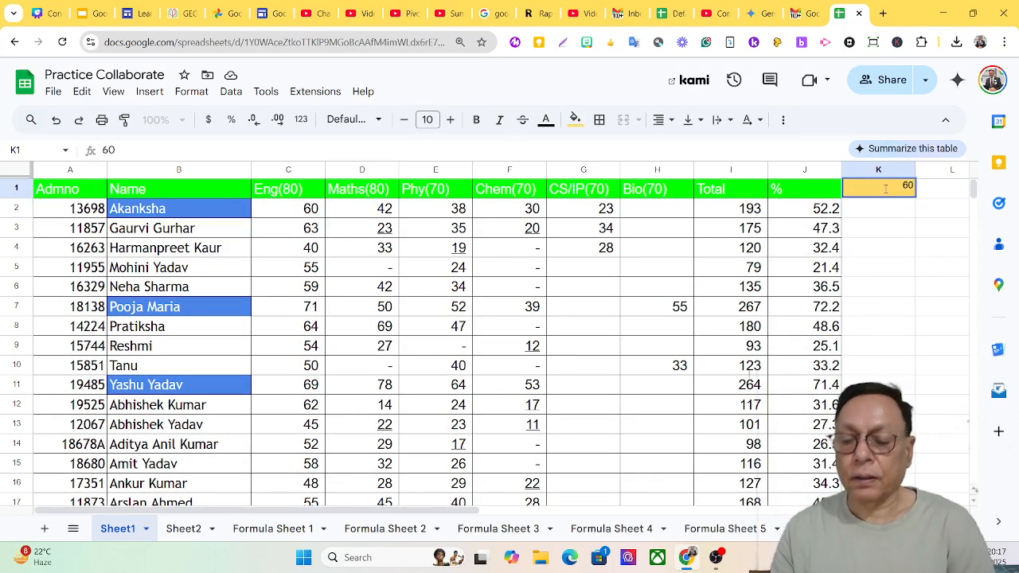
pyautogui.write('0')
pyautogui.press('Return')
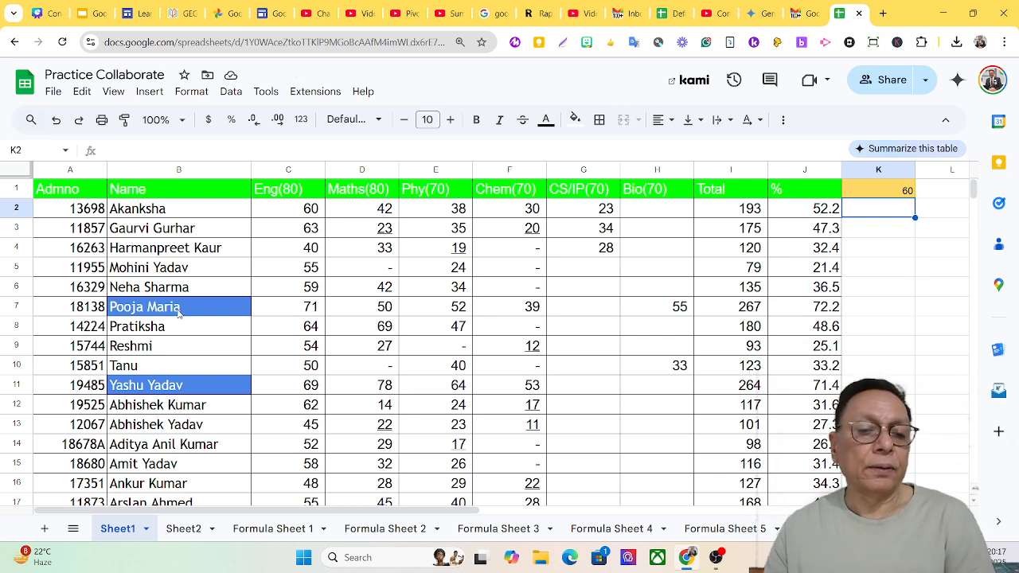
pyautogui.scroll(-10, 183, 408)
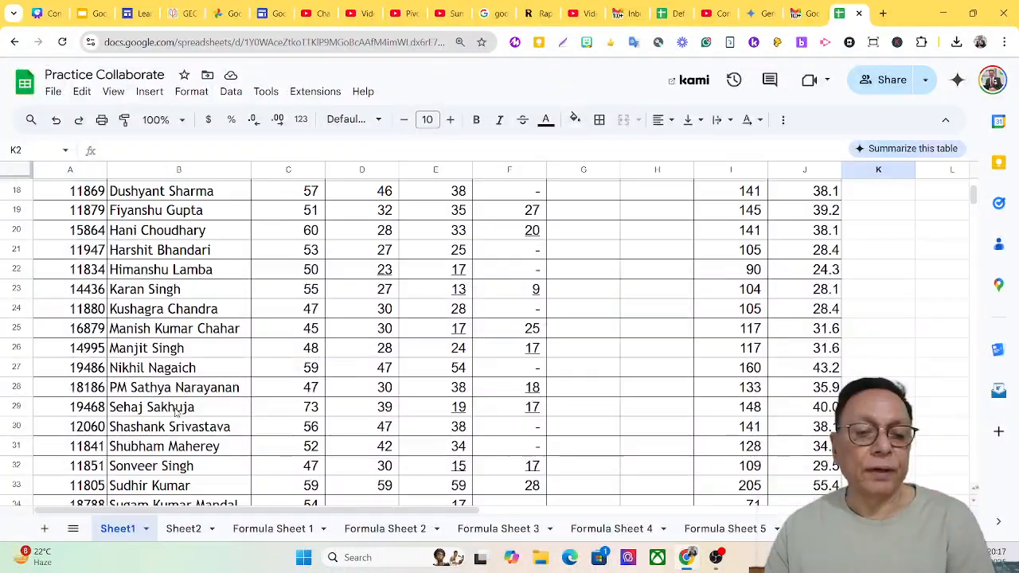
pyautogui.scroll(10, 175, 418)
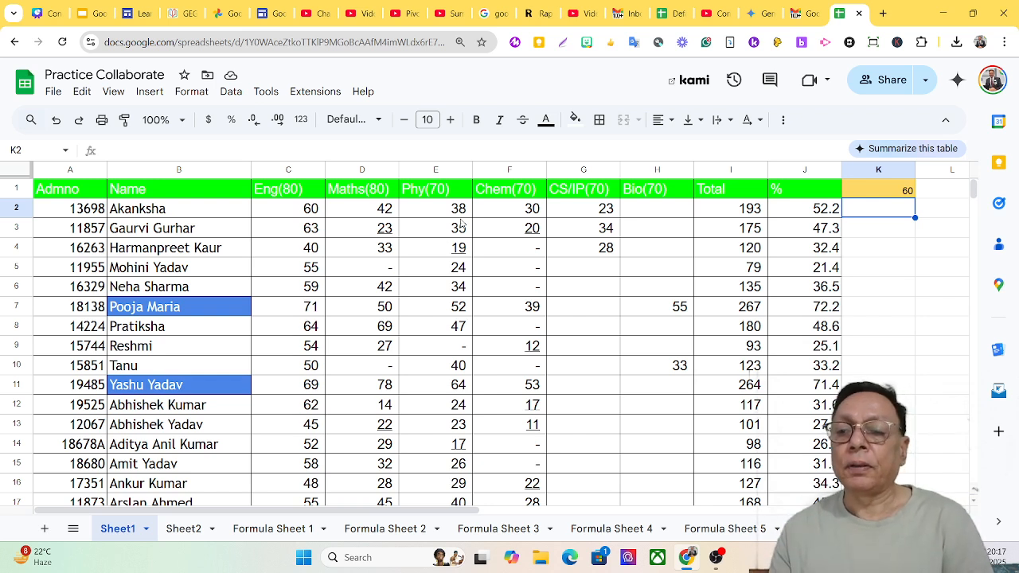
# Clear the threshold in K1 and delete the =J2>=$K$1 conditional formatting rule from the name column.
pyautogui.click(870, 196)
pyautogui.press('Delete')
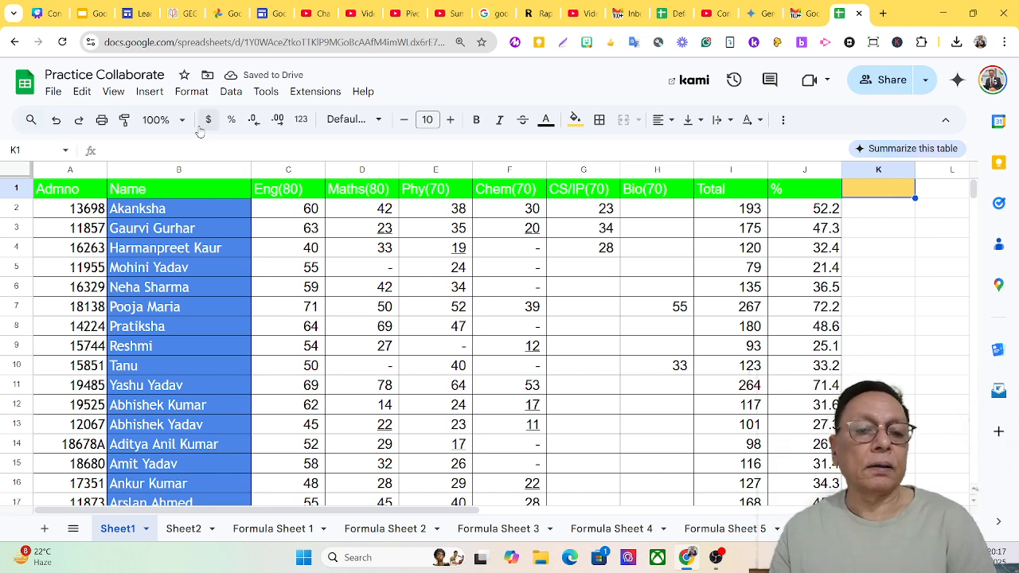
pyautogui.click(180, 176)
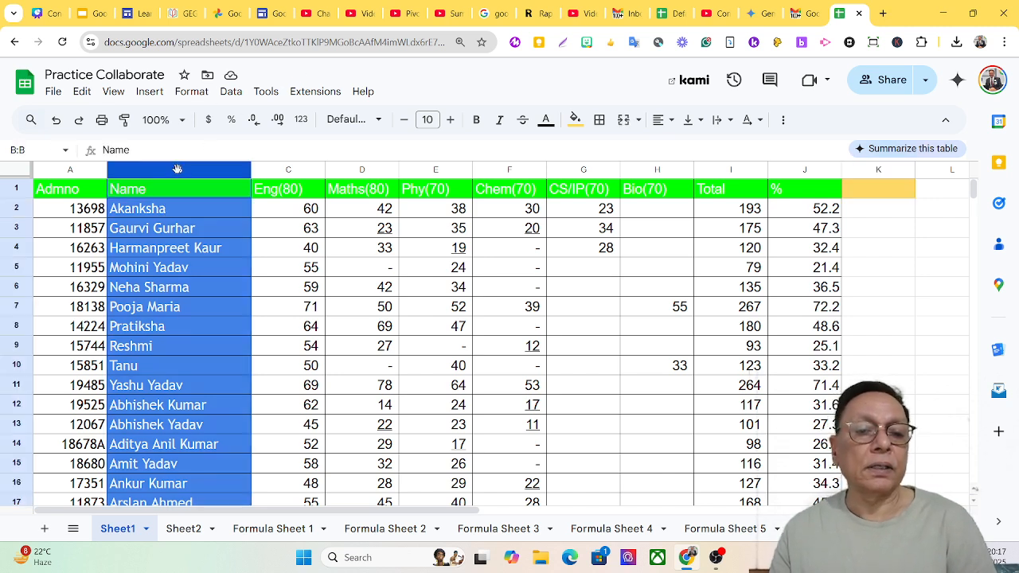
pyautogui.click(203, 94)
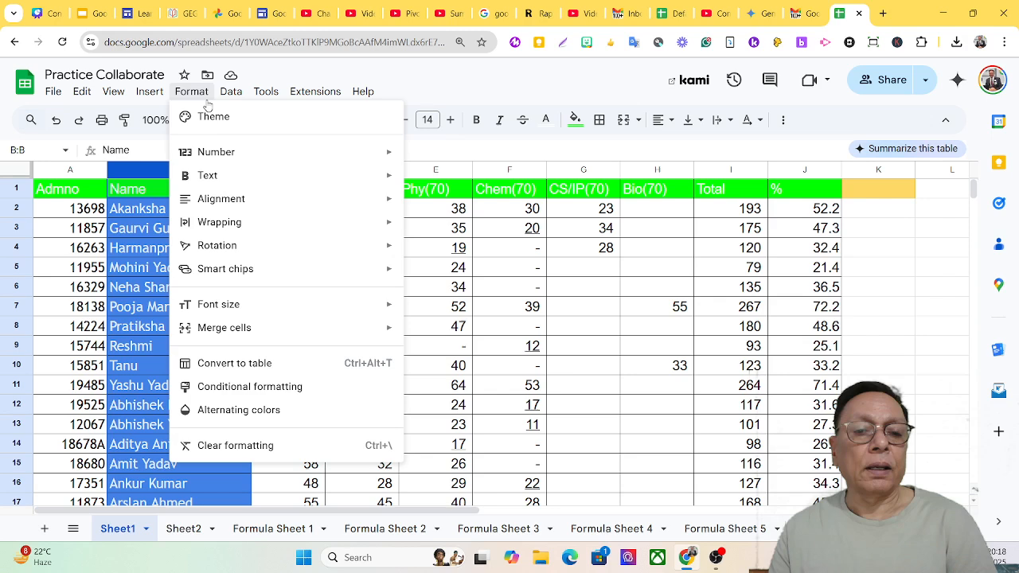
pyautogui.click(264, 392)
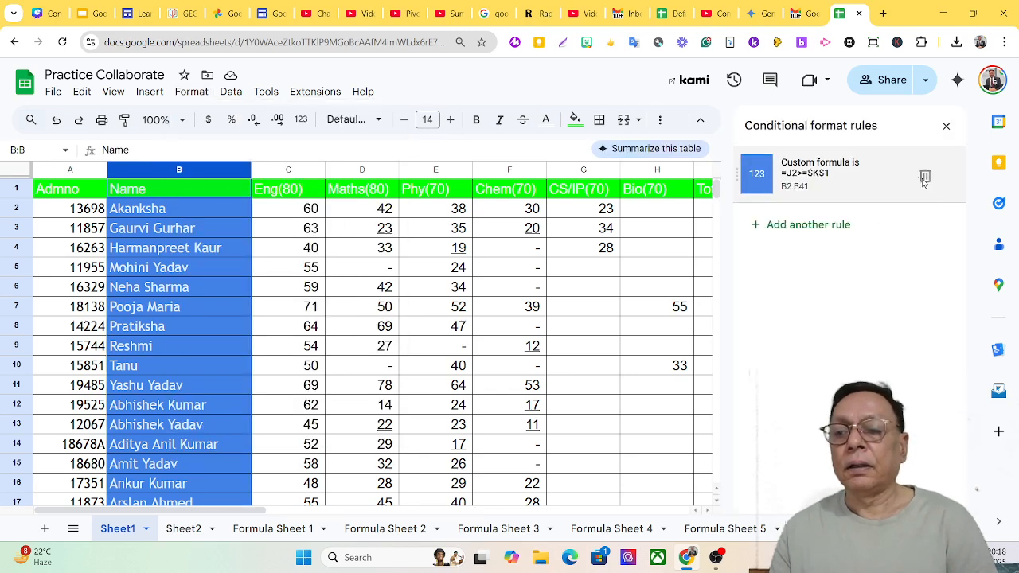
pyautogui.click(920, 175)
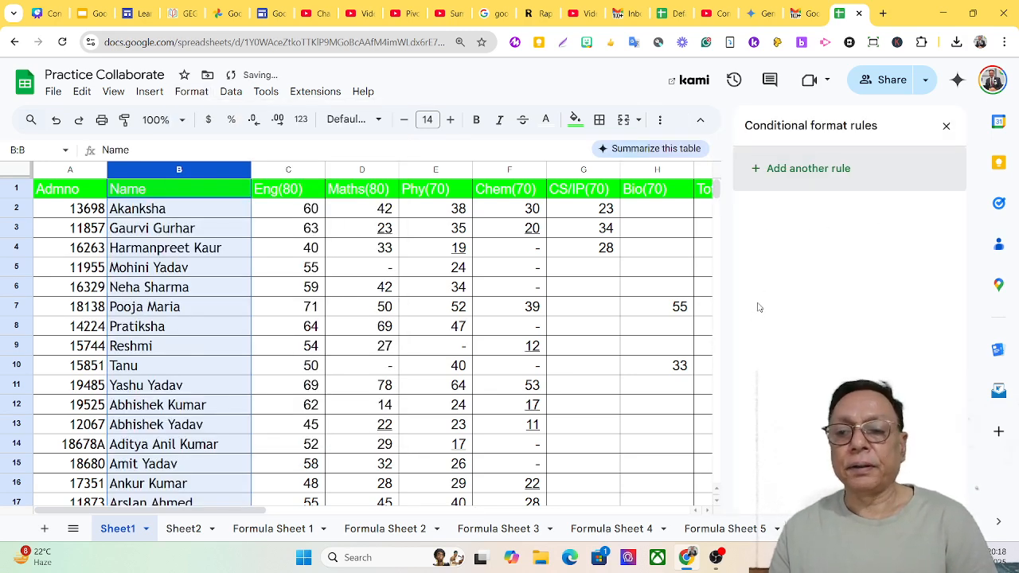
pyautogui.click(946, 126)
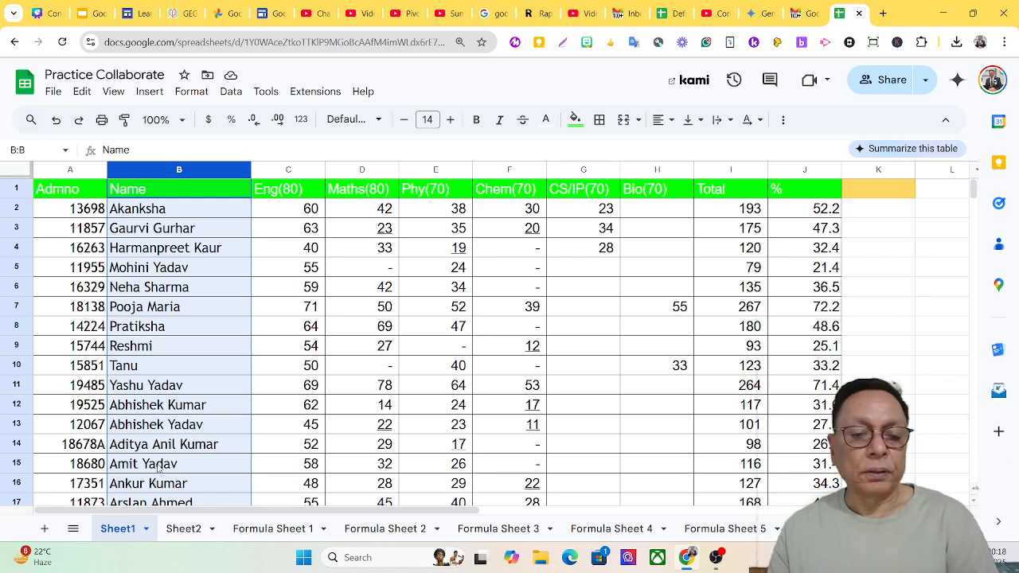
# Enter a test formula in K2 that compares the percentage with the threshold on the other sheet: =J2>=Sheet2!A1.
pyautogui.click(183, 531)
pyautogui.click(80, 189)
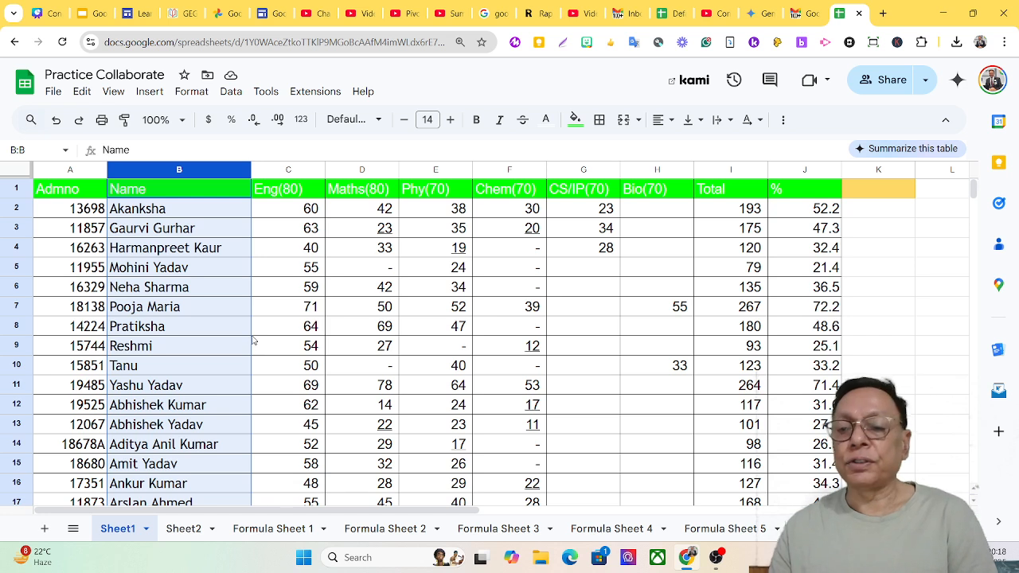
pyautogui.click(884, 214)
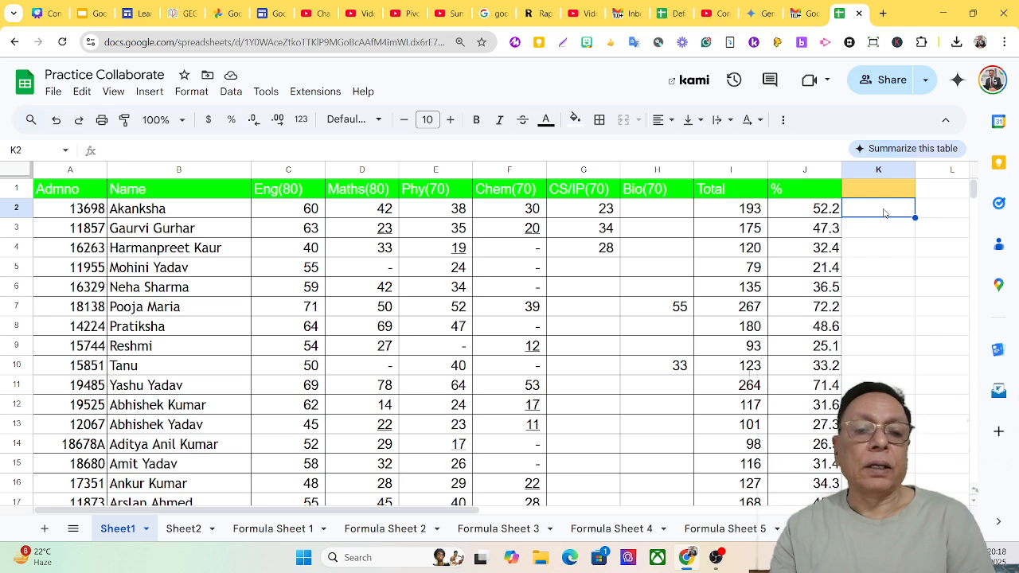
pyautogui.write('=')
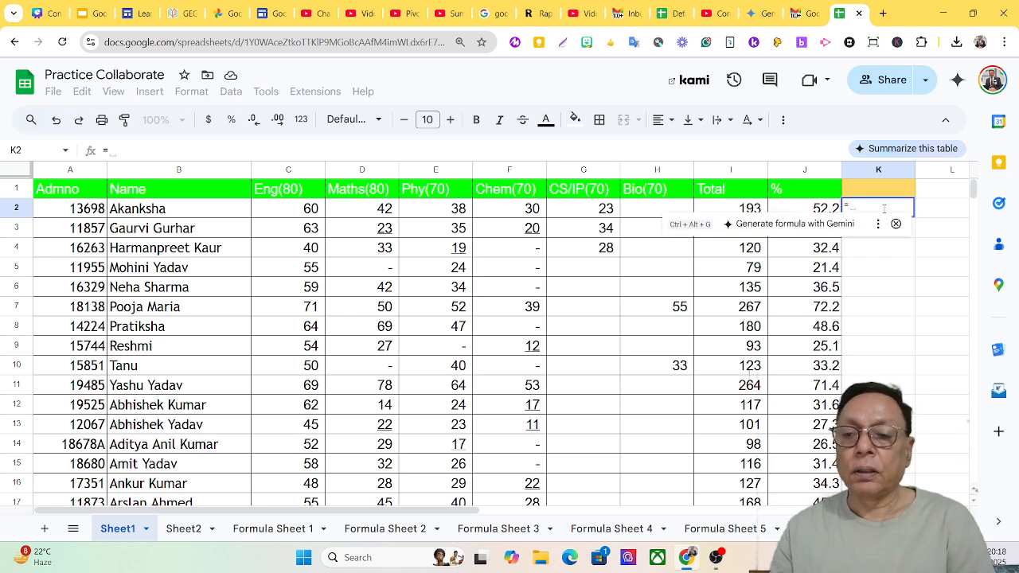
pyautogui.write('j2')
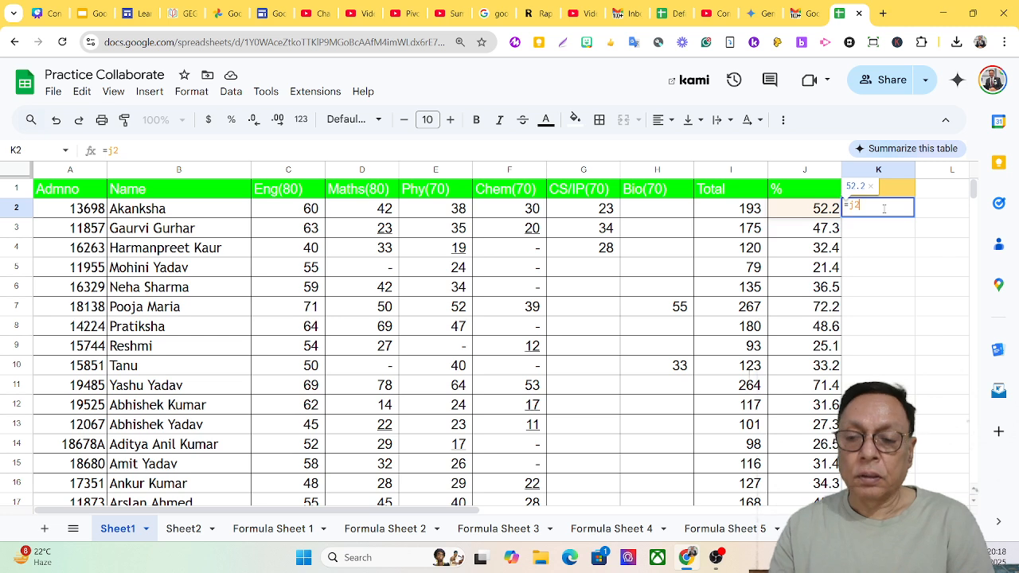
pyautogui.write('>=')
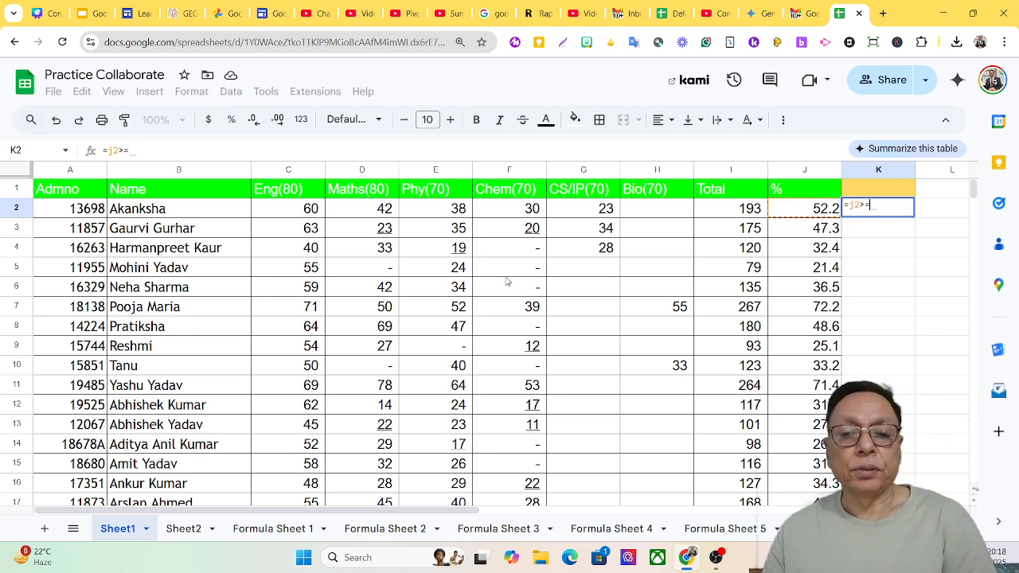
pyautogui.click(189, 531)
pyautogui.click(91, 191)
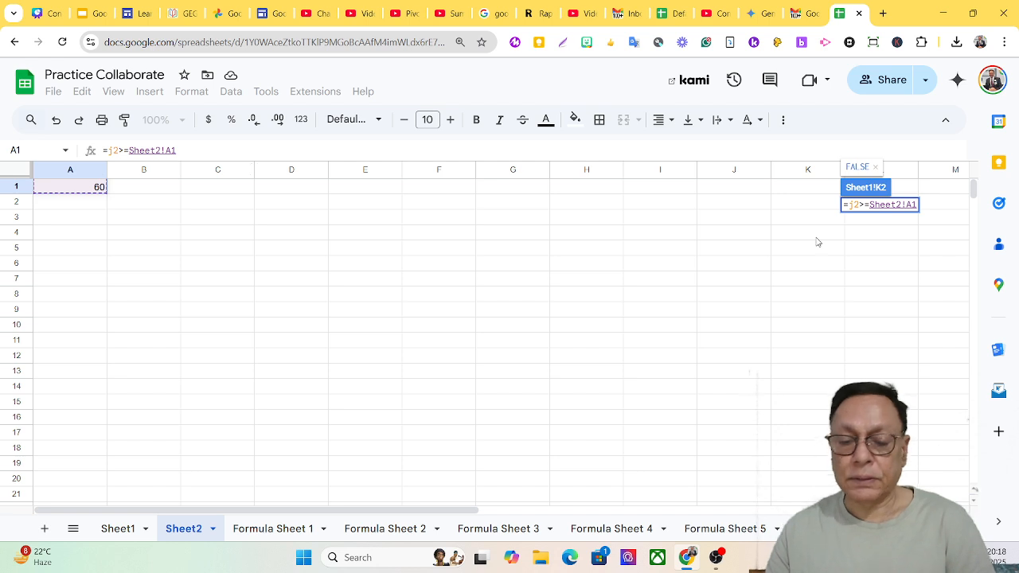
pyautogui.press('Return')
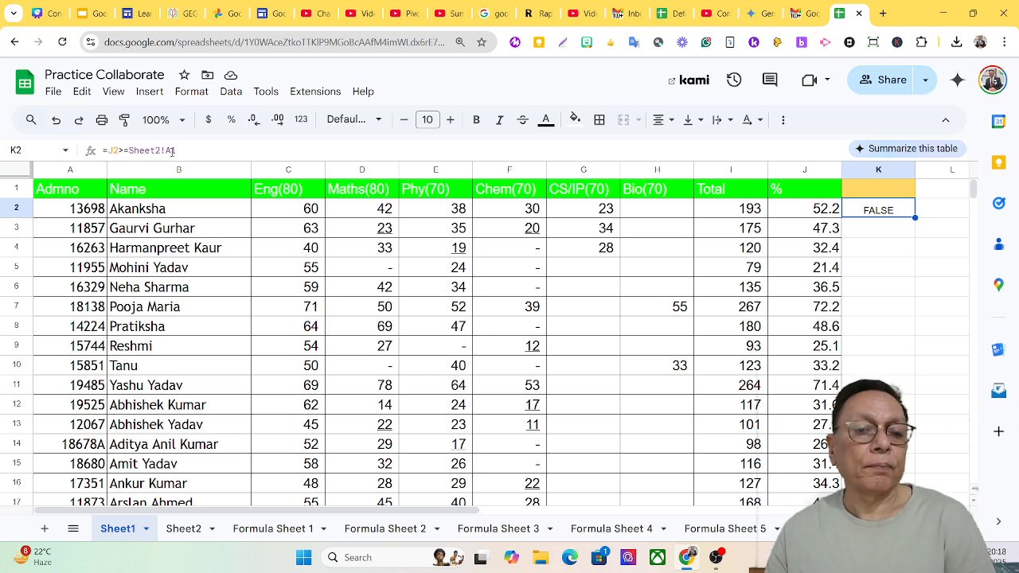
# Make the Sheet2 reference in K2 absolute so the formula reads =J2>=Sheet2!$A$1.
pyautogui.click(172, 151)
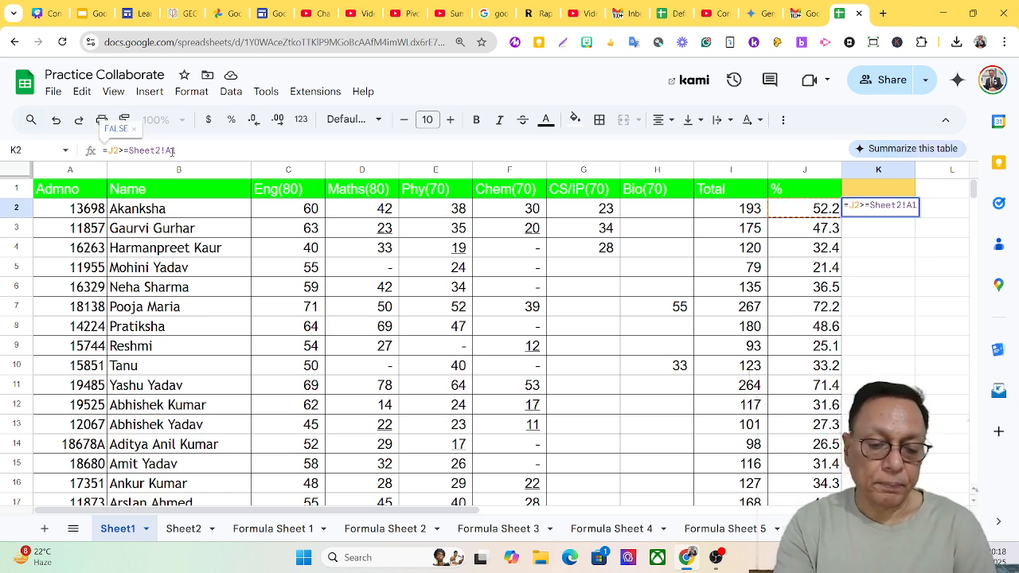
pyautogui.press('F4')
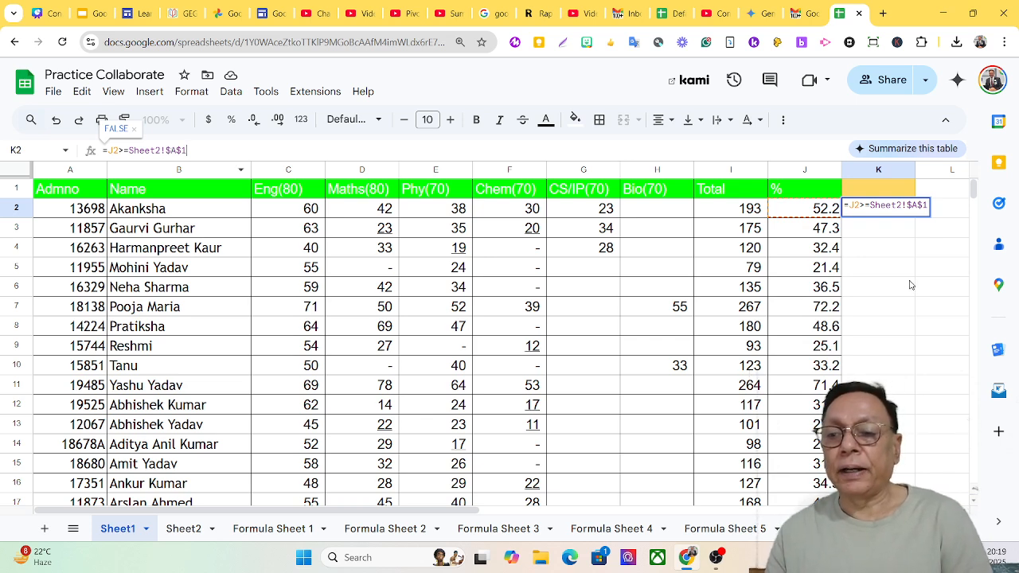
pyautogui.scroll(-1, 892, 301)
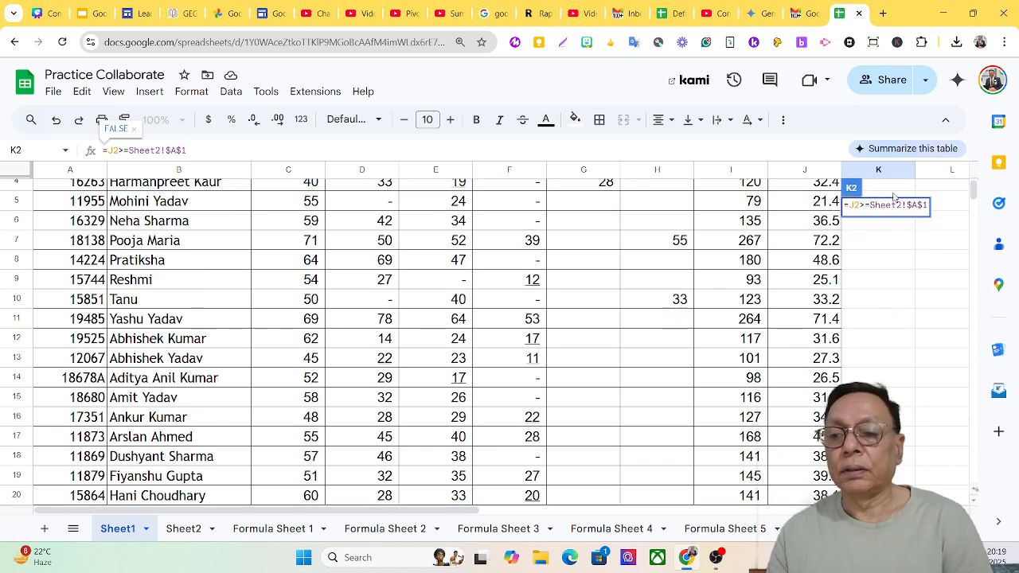
pyautogui.press('Return')
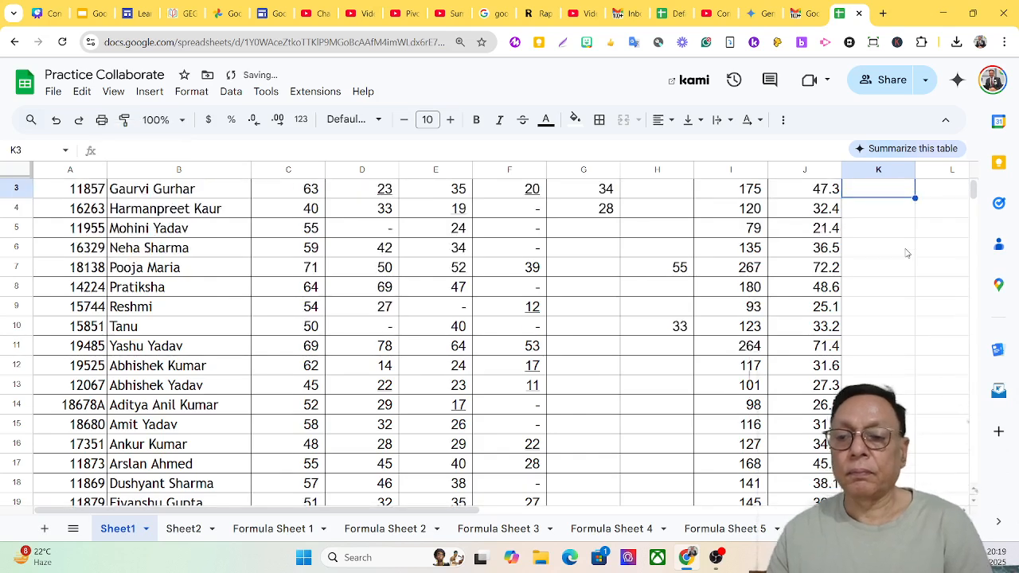
pyautogui.scroll(1, 892, 196)
pyautogui.click(887, 212)
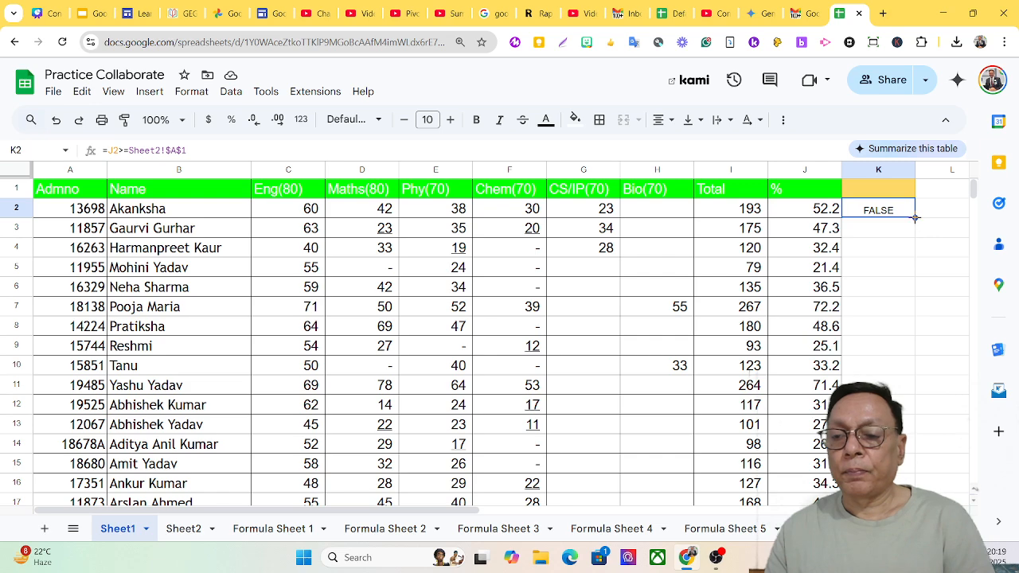
# Fill the K2 test formula down through K41 and check the threshold value stored on Sheet2.
pyautogui.moveTo(916, 217); pyautogui.dragTo(912, 441)
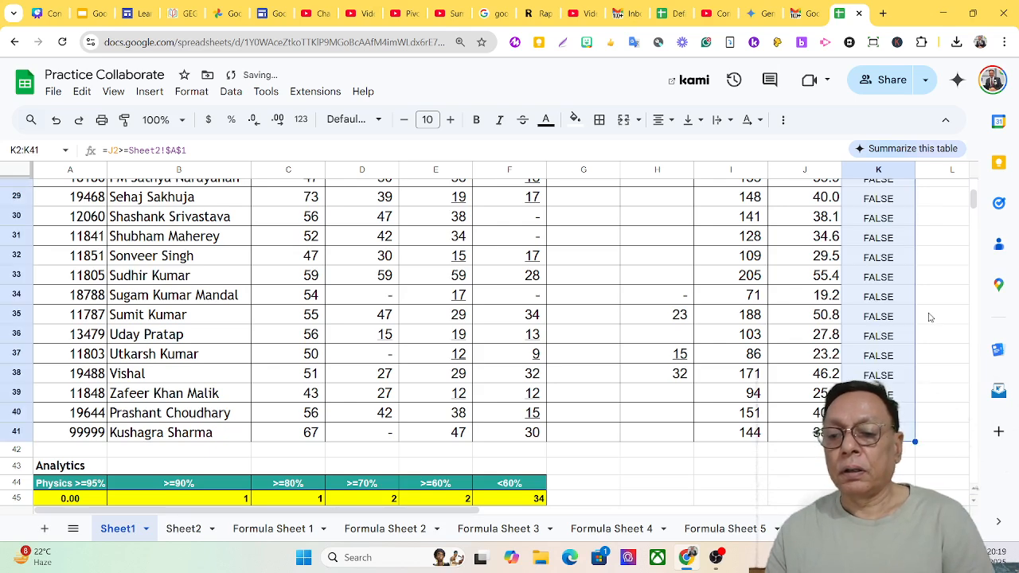
pyautogui.scroll(7, 930, 317)
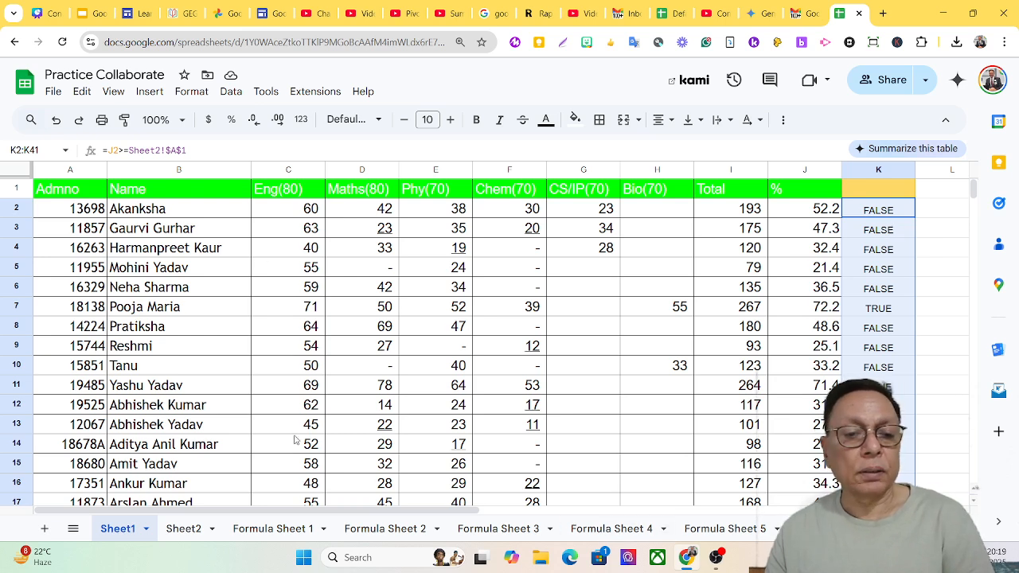
pyautogui.click(187, 528)
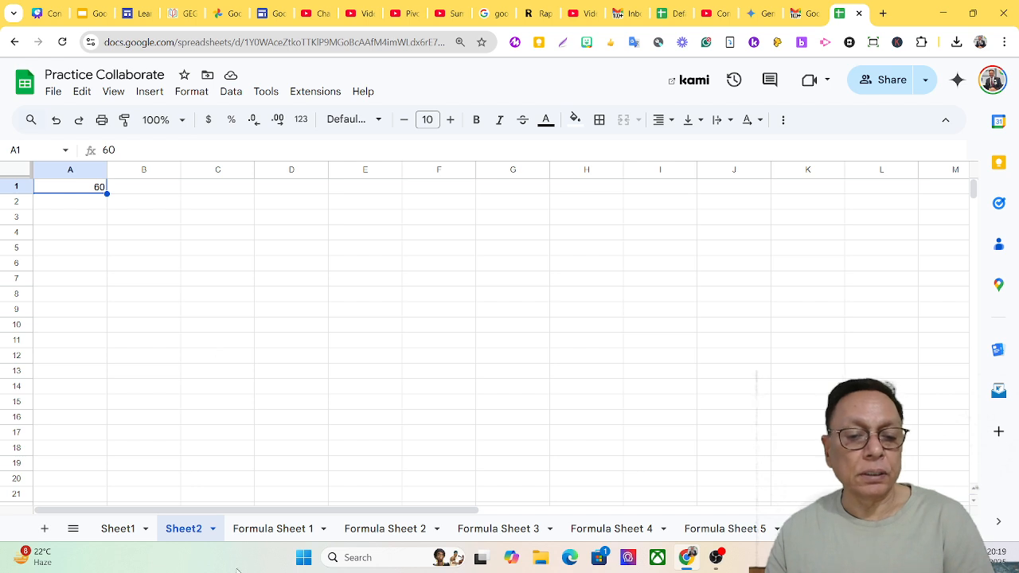
pyautogui.click(119, 529)
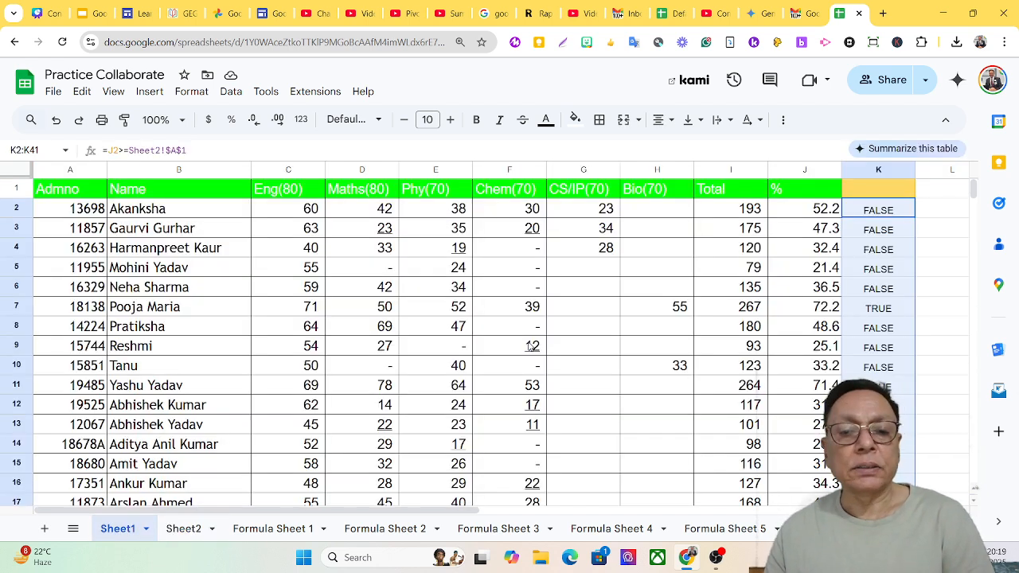
# Inspect the test formulas in K7 and K11, and copy the formula text =J11>=Sheet2!$A$1 from K11.
pyautogui.click(879, 313)
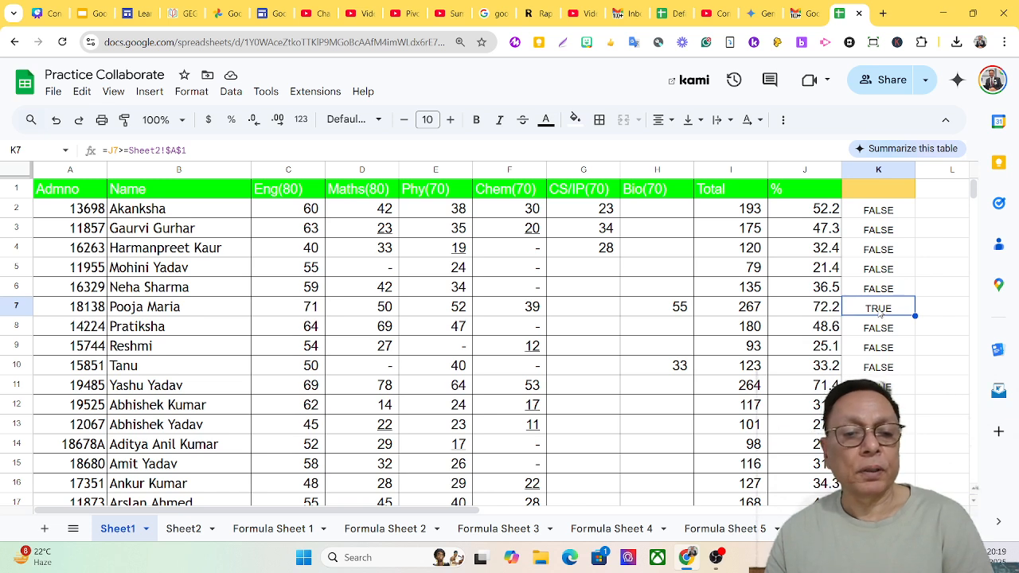
pyautogui.click(879, 387)
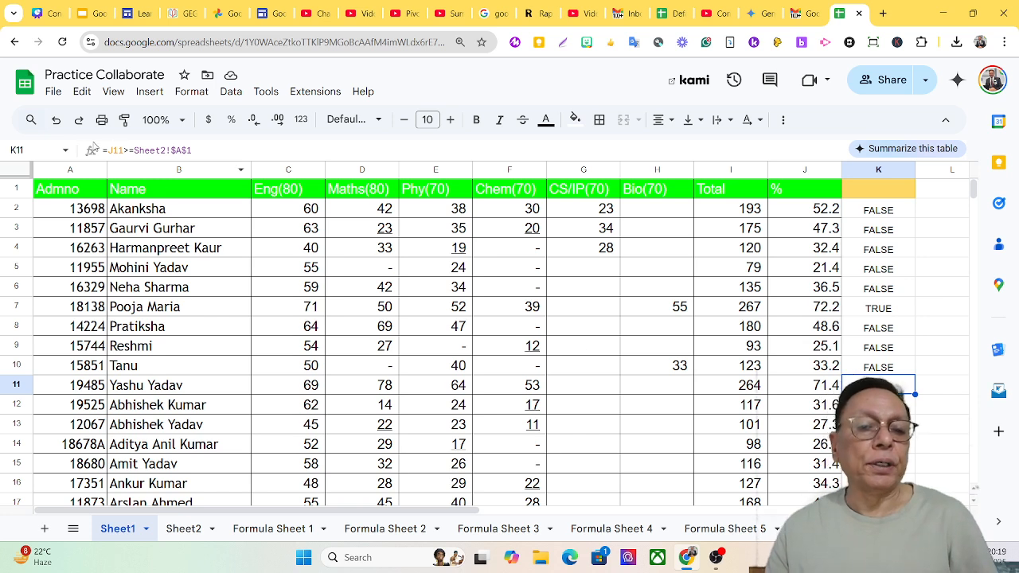
pyautogui.moveTo(193, 150); pyautogui.dragTo(104, 149)
pyautogui.hotkey('ctrl', 'c')
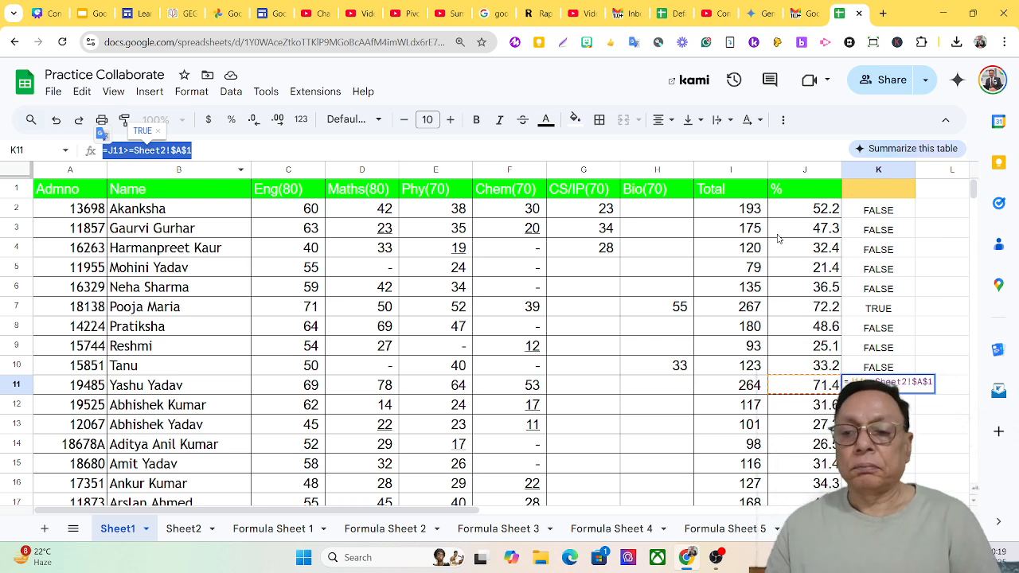
# Clear the test formulas from K2:K41.
pyautogui.click(905, 215)
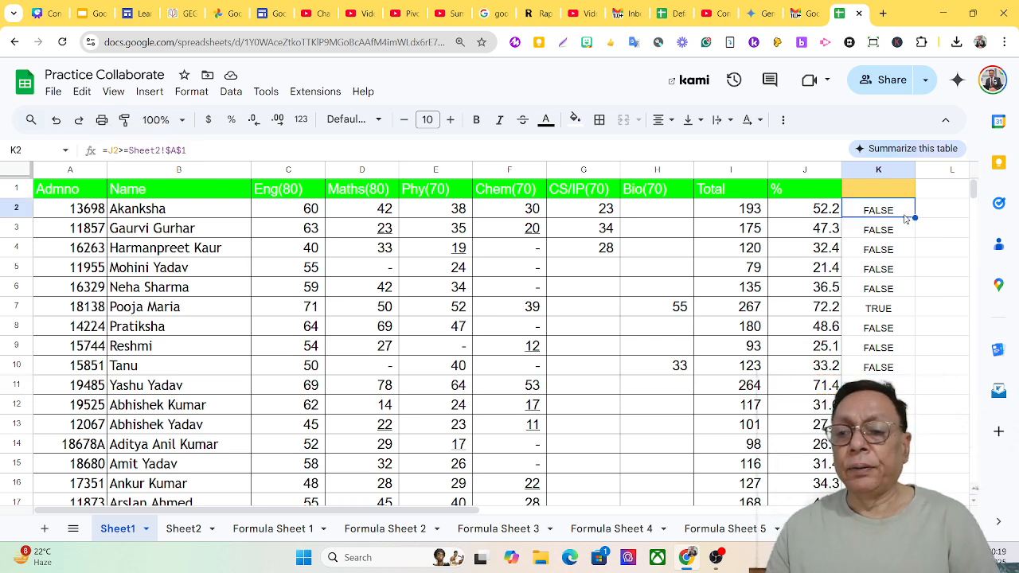
pyautogui.hotkey('shift', 'Down')
pyautogui.hotkey('shift', 'Down')
pyautogui.hotkey('shift', 'Down')
pyautogui.hotkey('shift', 'Down')
pyautogui.hotkey('shift', 'Down')
pyautogui.hotkey('shift', 'Down')
pyautogui.hotkey('shift', 'Down')
pyautogui.hotkey('shift', 'Down')
pyautogui.hotkey('shift', 'Down')
pyautogui.hotkey('shift', 'Down')
pyautogui.hotkey('shift', 'Down')
pyautogui.hotkey('shift', 'Down')
pyautogui.hotkey('shift', 'Down')
pyautogui.hotkey('shift', 'Down')
pyautogui.hotkey('shift', 'Down')
pyautogui.hotkey('shift', 'Down')
pyautogui.hotkey('shift', 'Down')
pyautogui.hotkey('shift', 'Down')
pyautogui.hotkey('shift', 'Down')
pyautogui.hotkey('shift', 'Down')
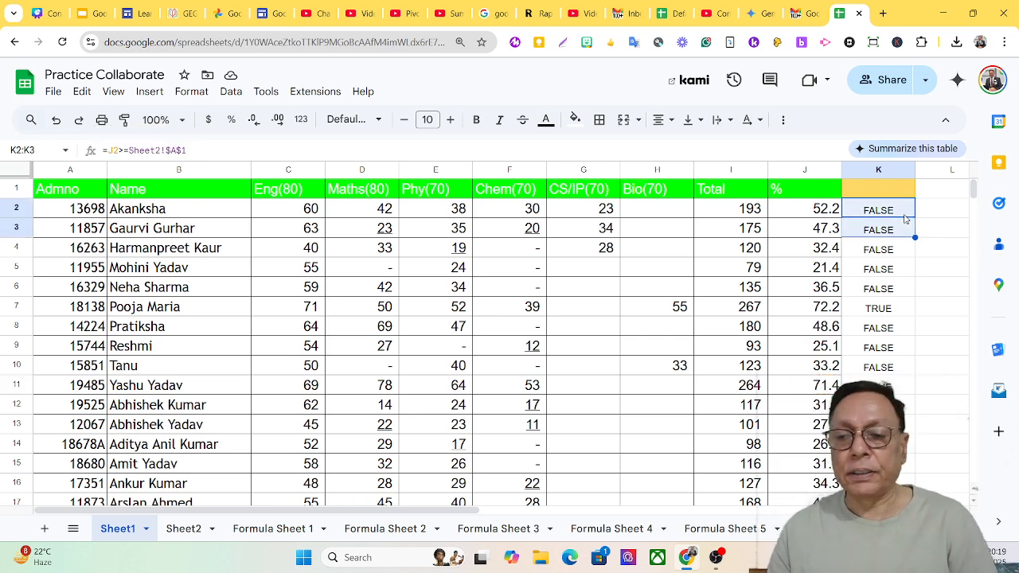
pyautogui.hotkey('shift', 'Down')
pyautogui.hotkey('shift', 'Down')
pyautogui.hotkey('shift', 'Down')
pyautogui.hotkey('shift', 'Down')
pyautogui.hotkey('shift', 'Down')
pyautogui.hotkey('shift', 'Down')
pyautogui.hotkey('shift', 'Down')
pyautogui.hotkey('shift', 'Down')
pyautogui.hotkey('shift', 'Down')
pyautogui.hotkey('shift', 'Down')
pyautogui.hotkey('shift', 'Down')
pyautogui.hotkey('shift', 'Down')
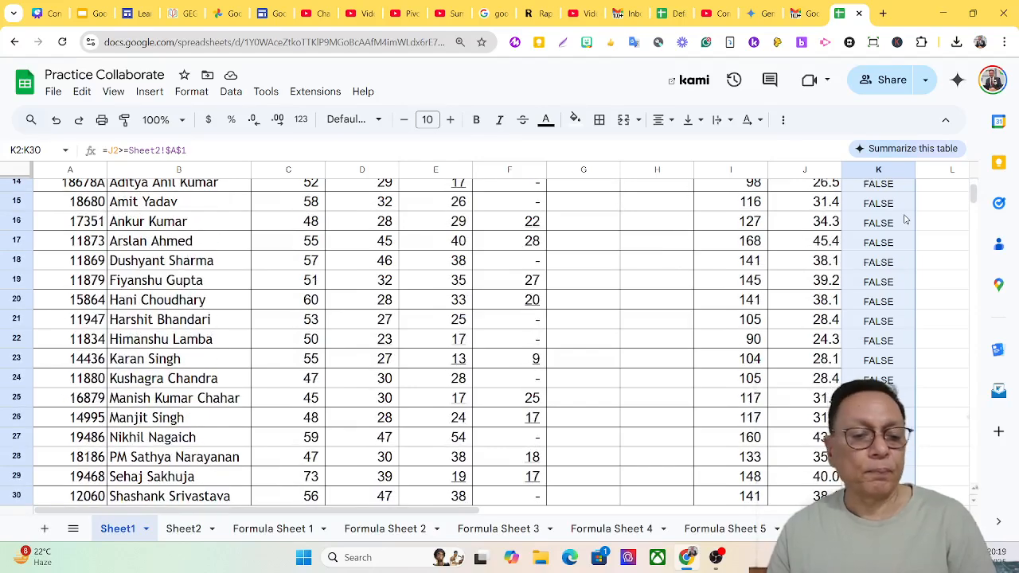
pyautogui.hotkey('shift', 'Down')
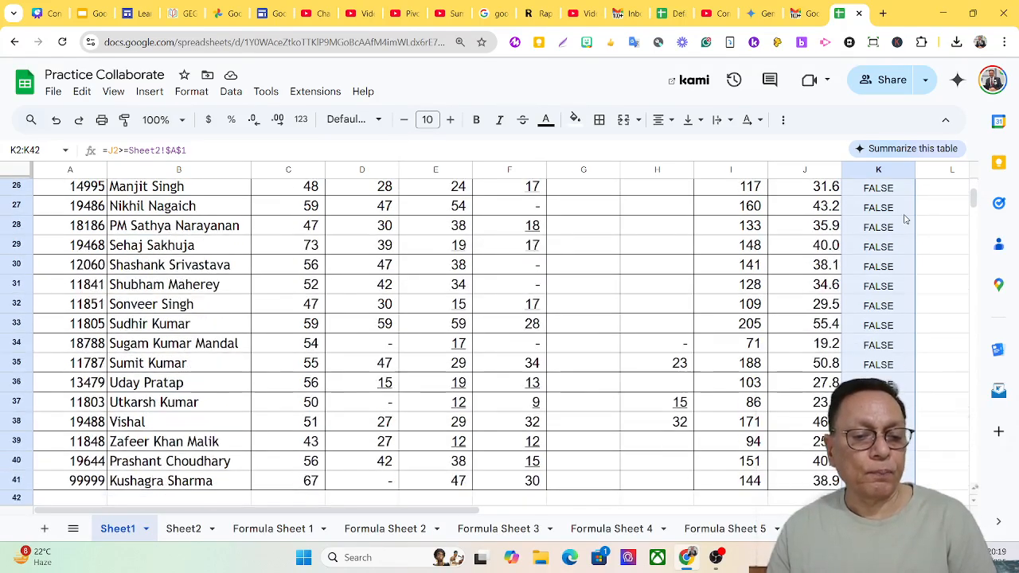
pyautogui.press('Delete')
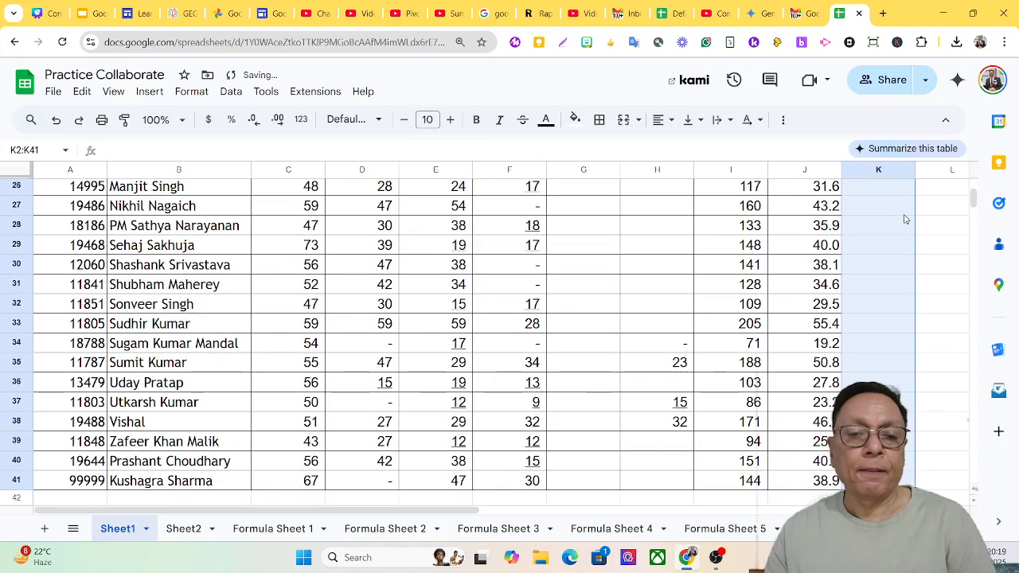
pyautogui.scroll(5, 142, 278)
pyautogui.scroll(3, 143, 279)
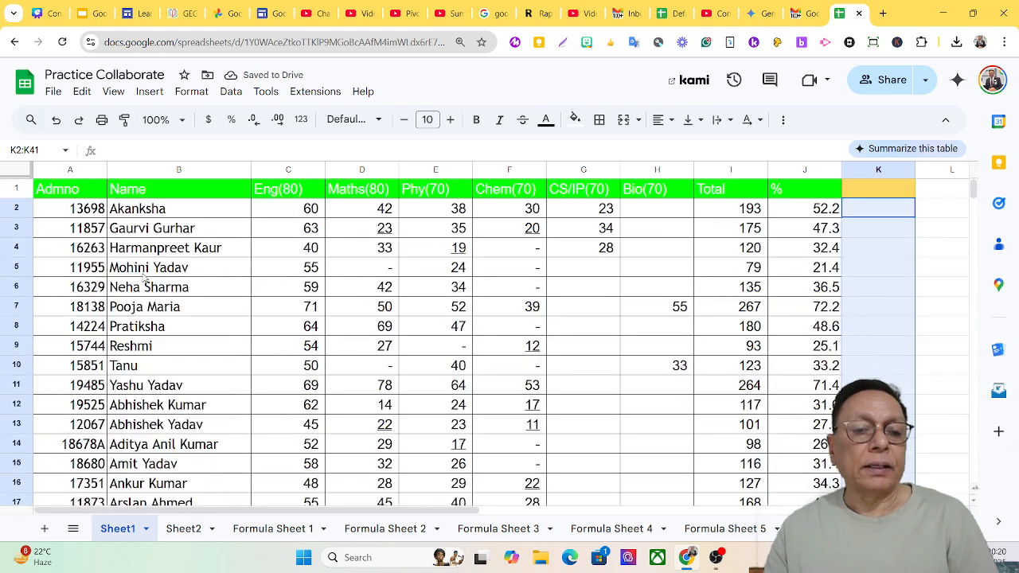
# Create a custom-formula conditional formatting rule for the names in B2:B41 using the copied formula =J11>=Sheet2!$A$1.
pyautogui.moveTo(151, 211); pyautogui.dragTo(215, 295)
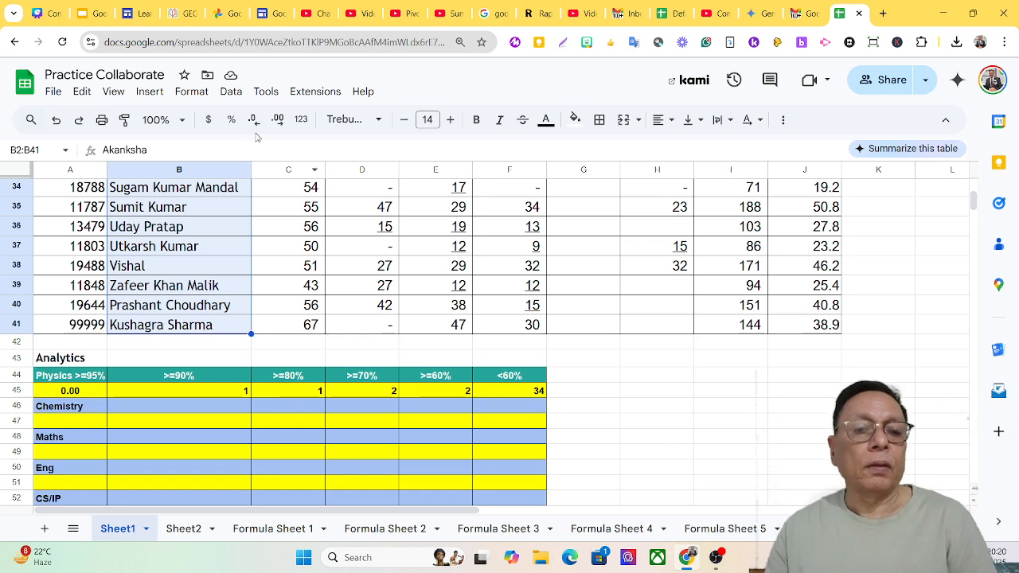
pyautogui.click(191, 91)
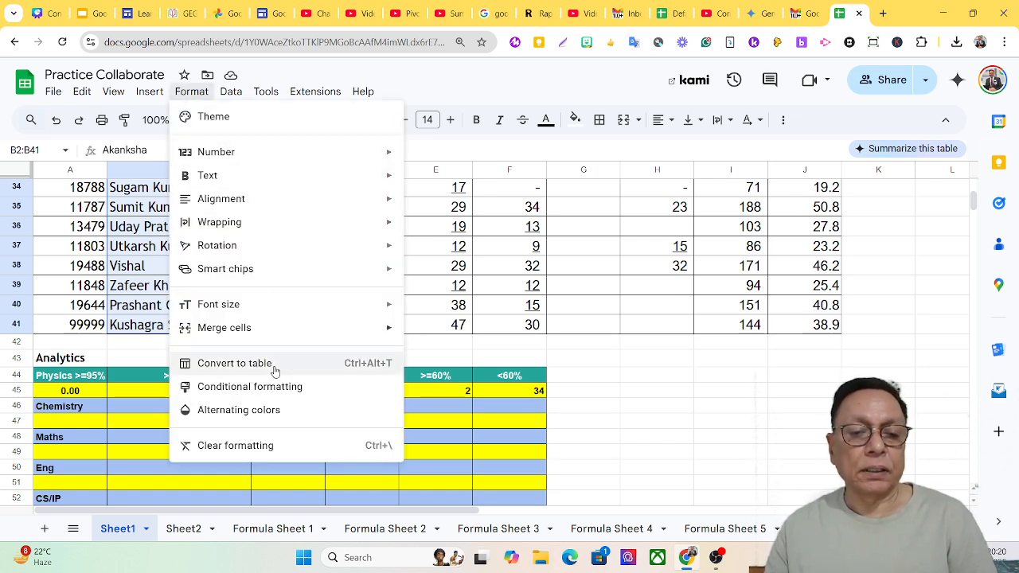
pyautogui.click(277, 388)
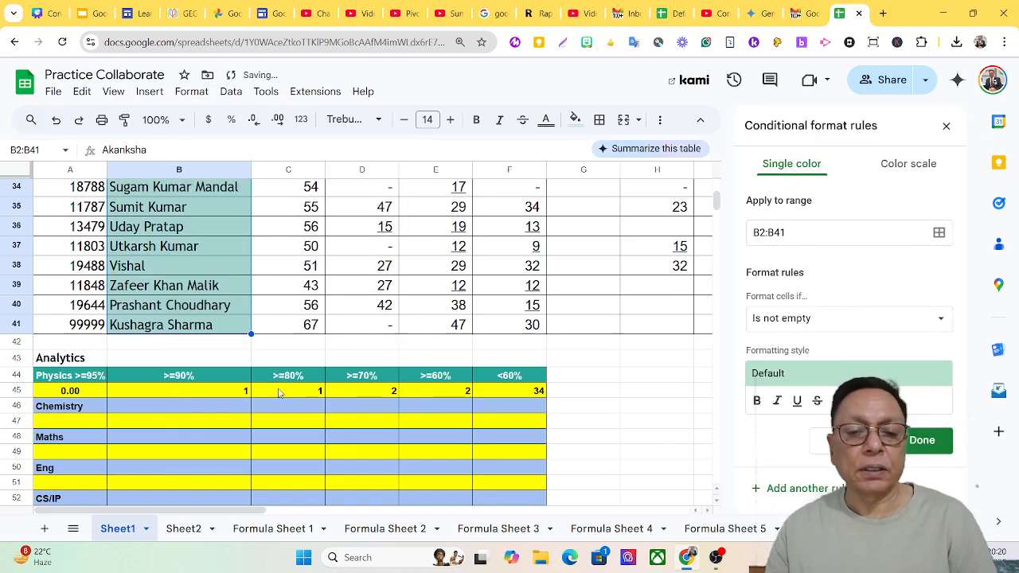
pyautogui.click(835, 326)
pyautogui.scroll(-5, 834, 326)
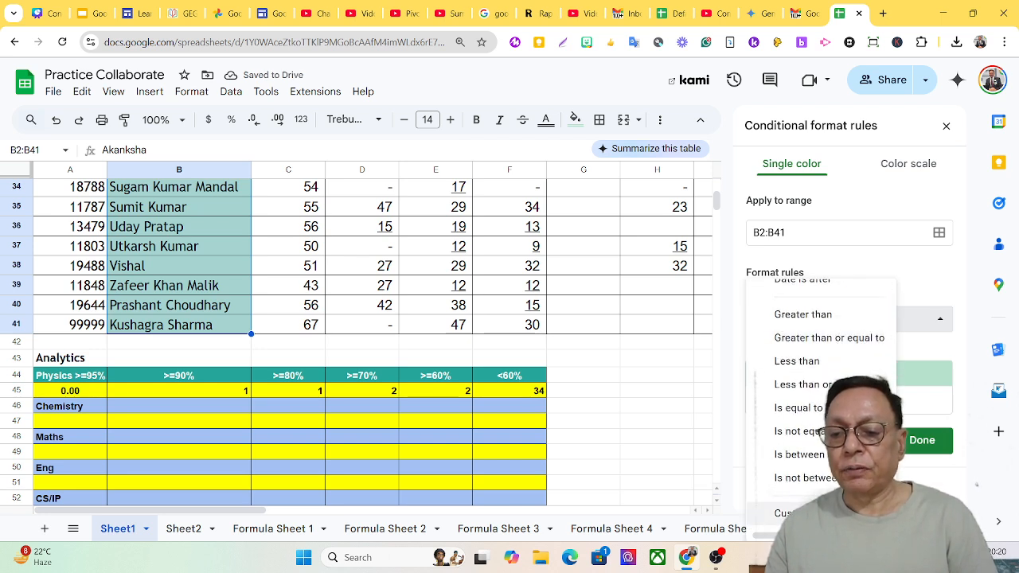
pyautogui.click(788, 512)
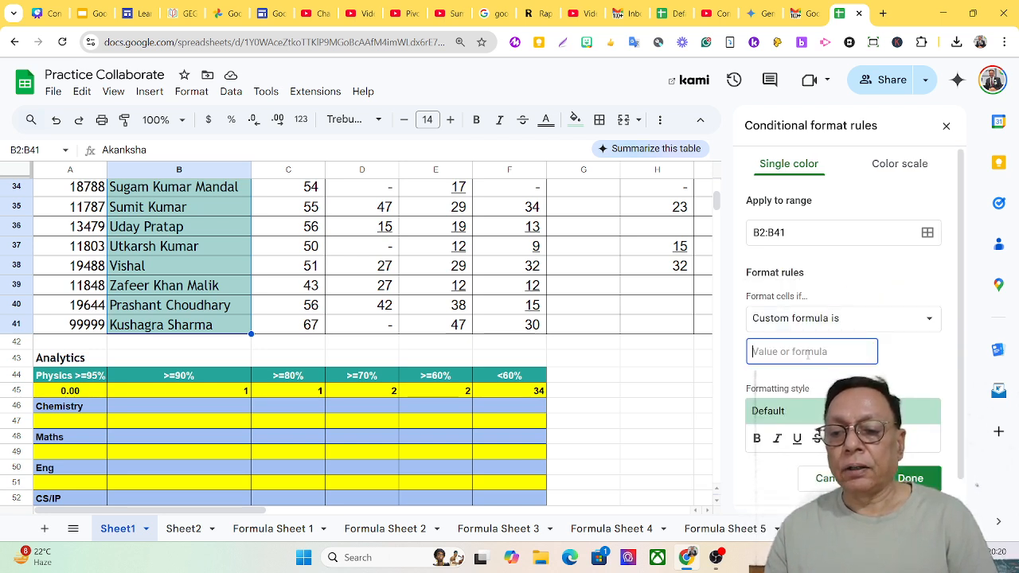
pyautogui.hotkey('ctrl', 'v')
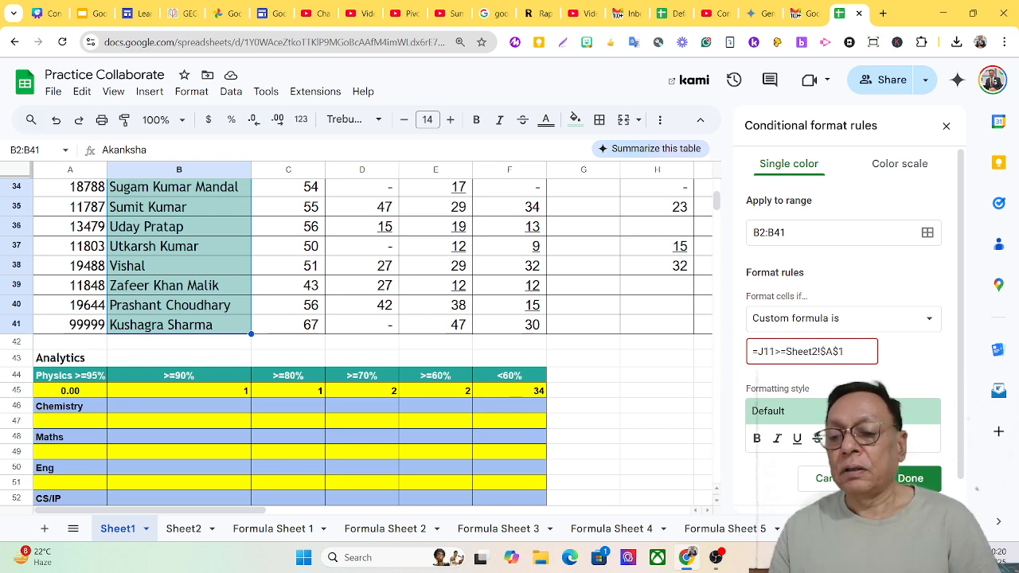
# Set the fill colour of the rule's formatting style to None.
pyautogui.click(874, 438)
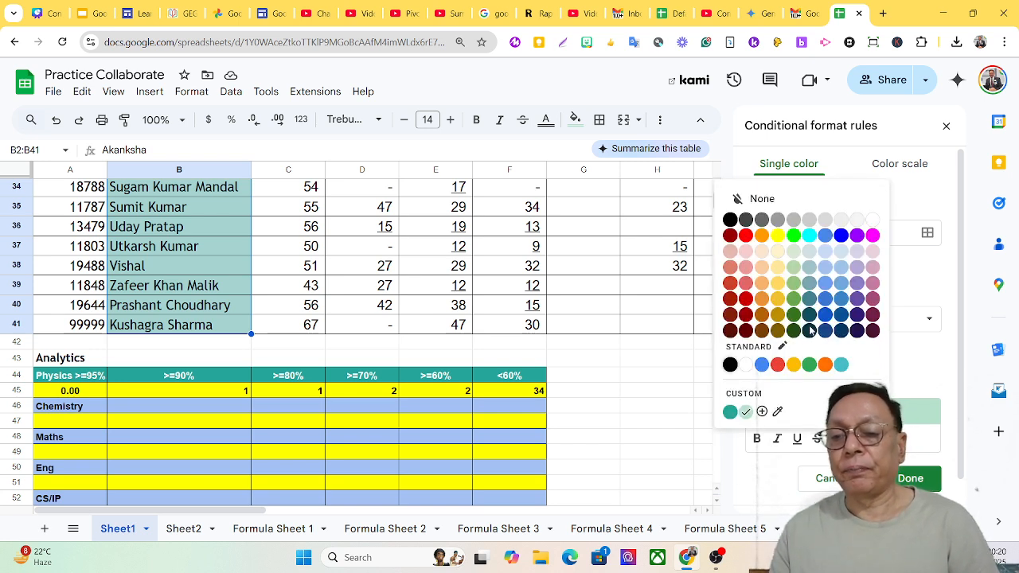
pyautogui.click(782, 201)
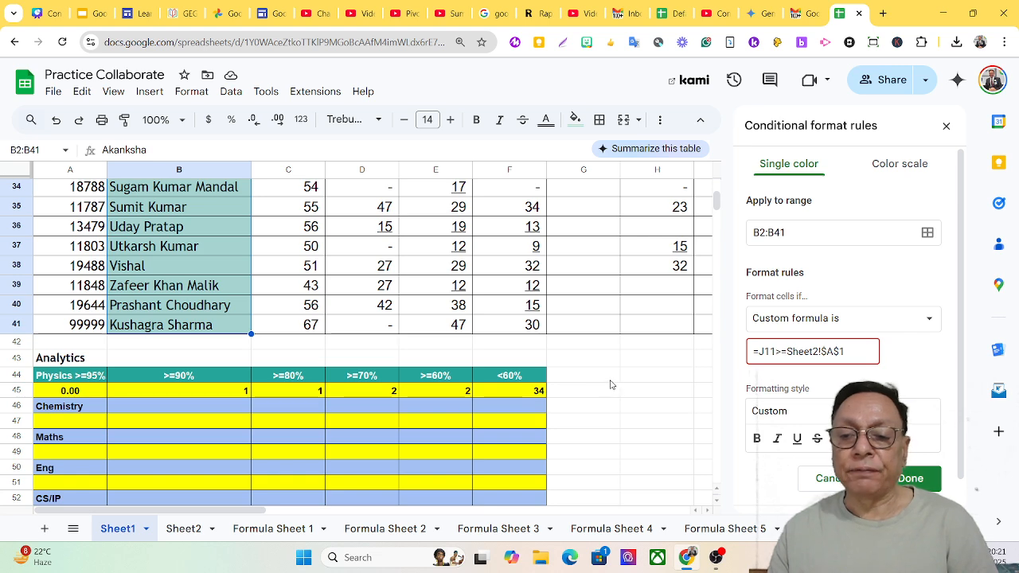
pyautogui.scroll(2, 611, 385)
pyautogui.scroll(2, 611, 385)
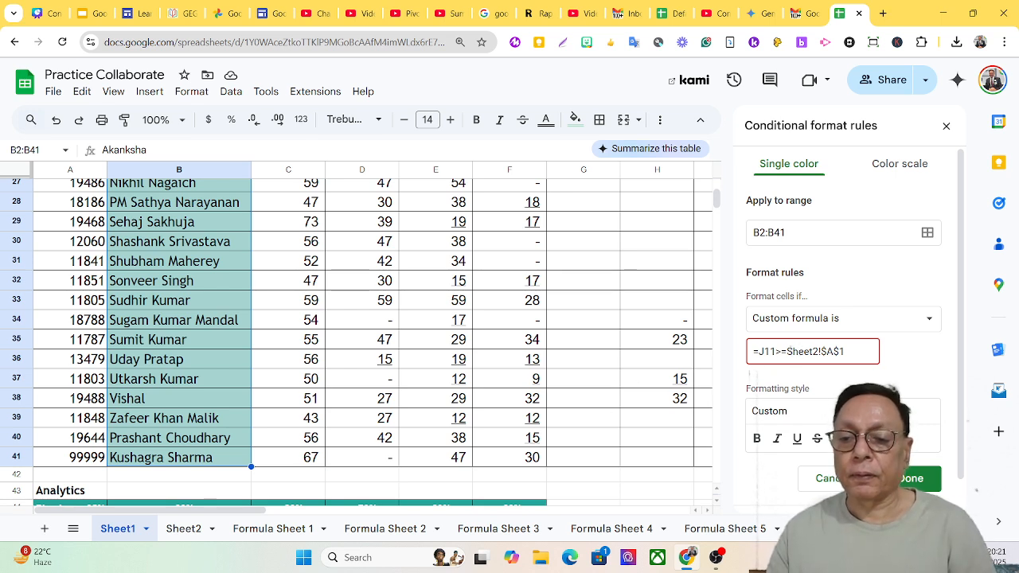
# Wrap the rule's Sheet2 reference in an INDIRECT function with a quoted address, giving =J11>=Indirect("Sheet2!$A$1").
pyautogui.click(786, 351)
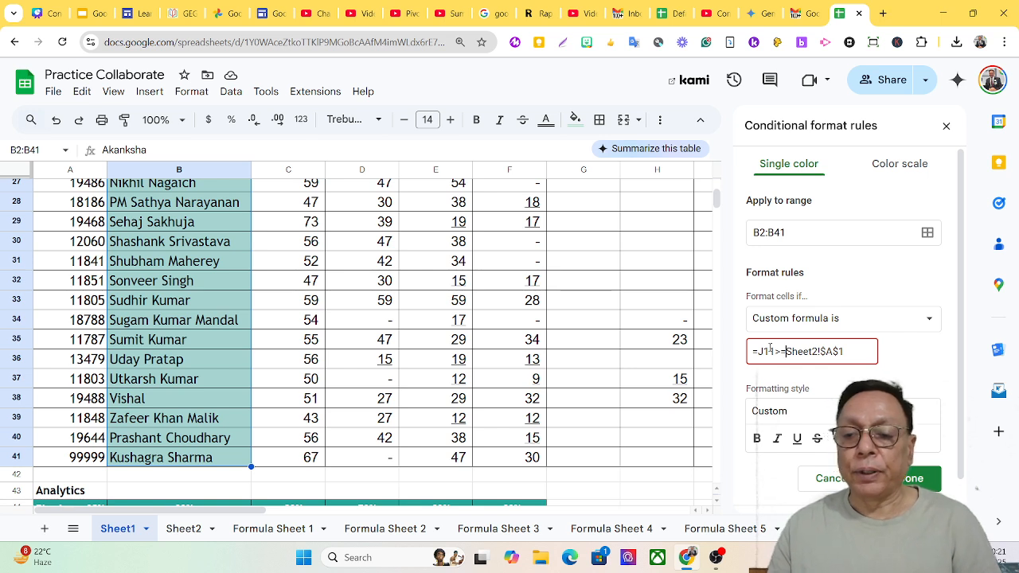
pyautogui.write("'")
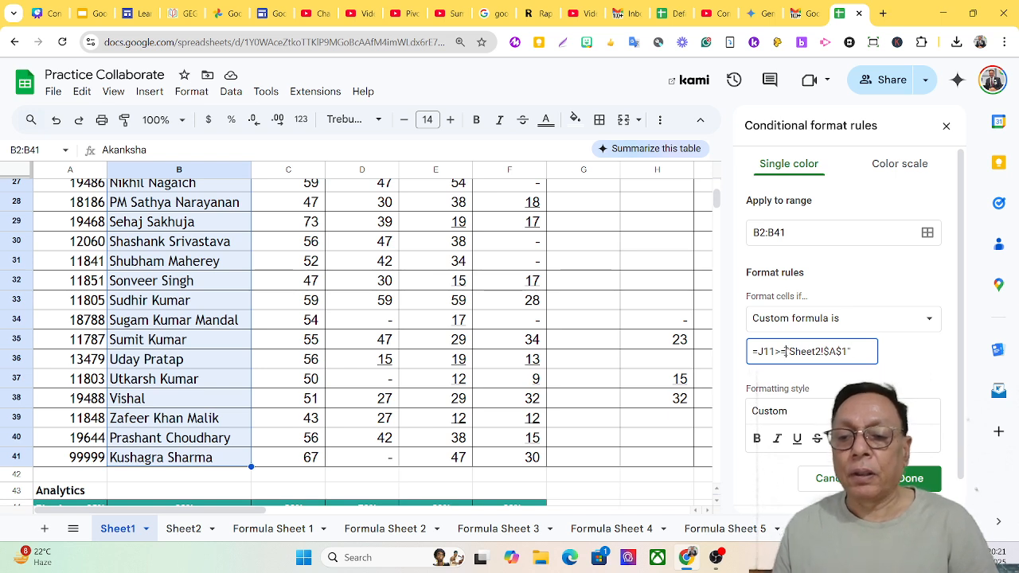
pyautogui.write('Indirect')
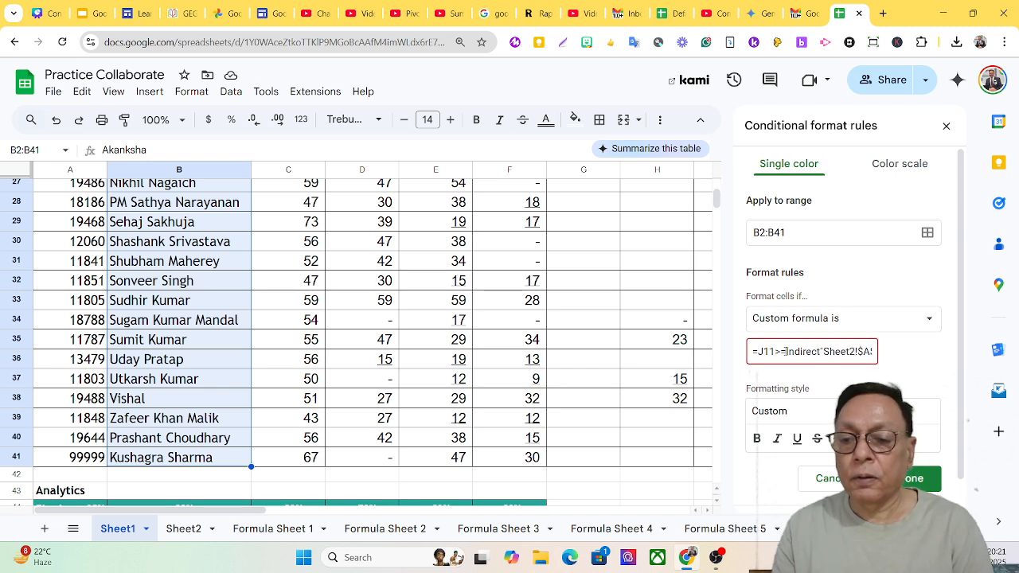
pyautogui.write('(')
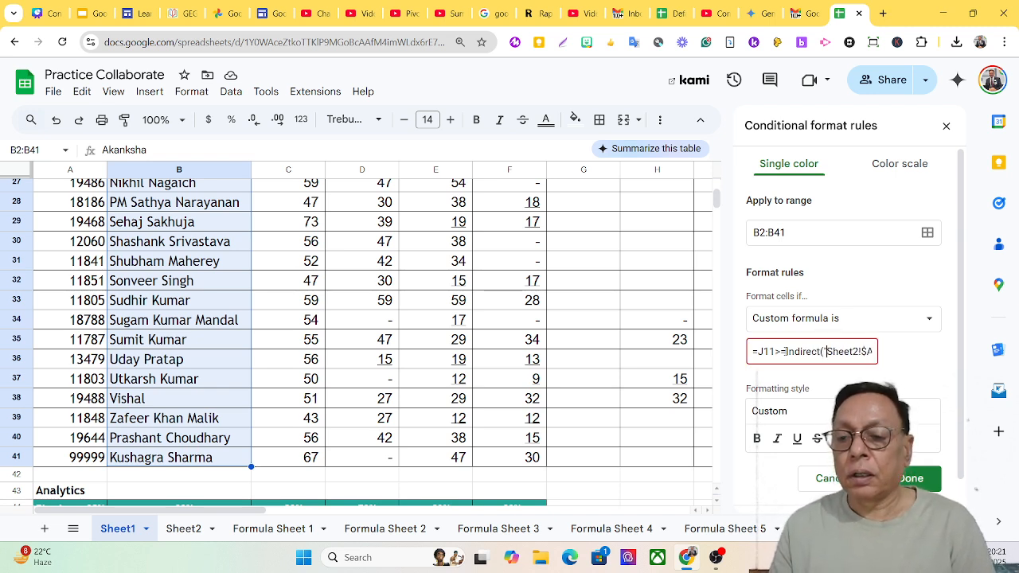
pyautogui.press('Right')
pyautogui.press('Right')
pyautogui.press('Right')
pyautogui.press('Right')
pyautogui.press('Right')
pyautogui.press('Right')
pyautogui.press('Right')
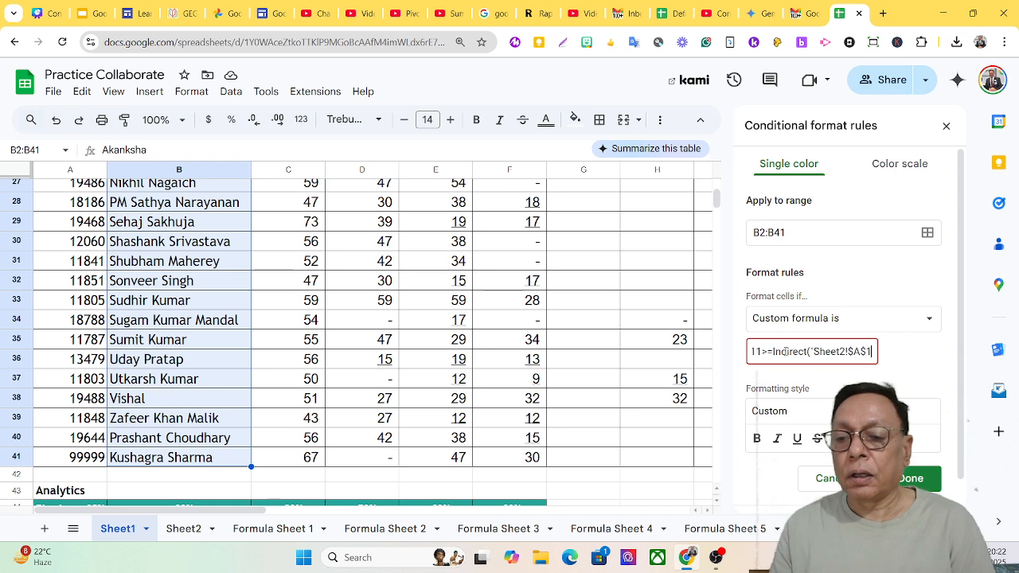
pyautogui.write('"')
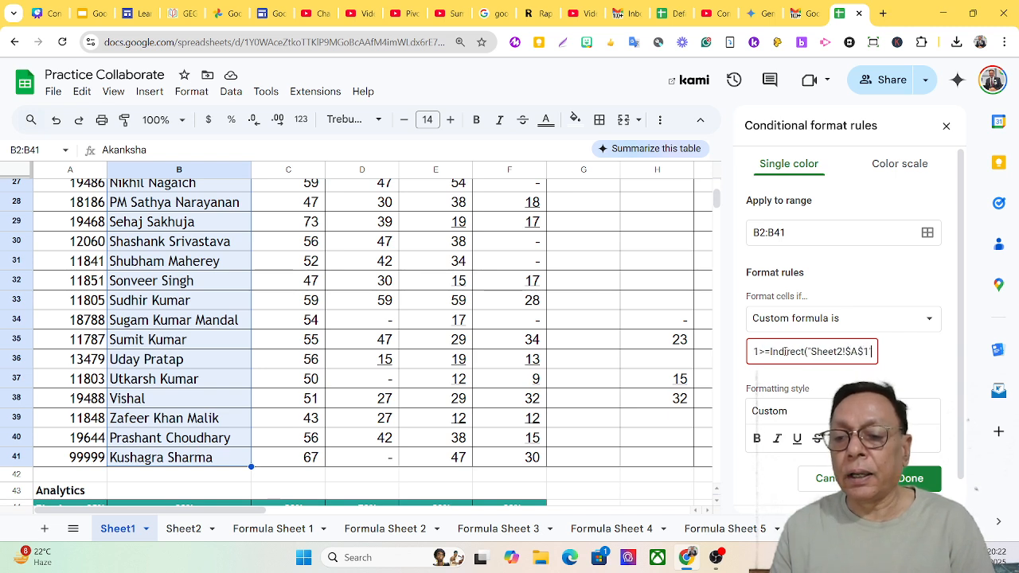
pyautogui.write(')')
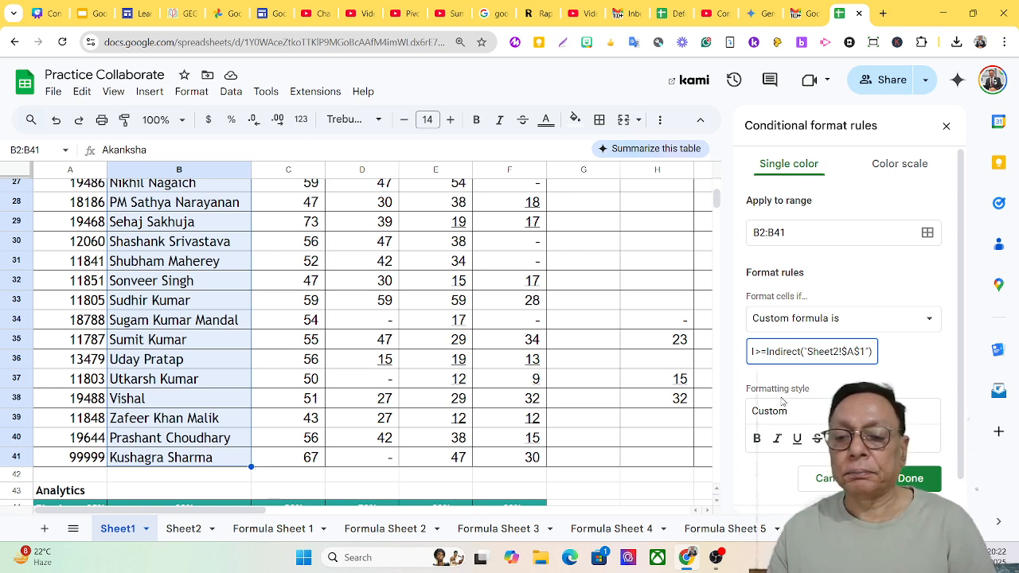
pyautogui.write(')')
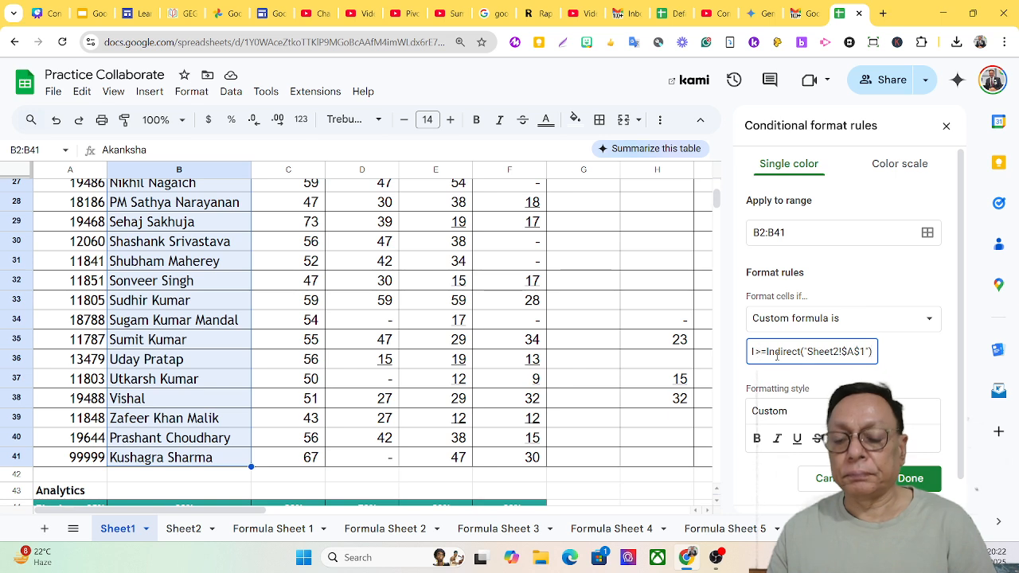
# Change the rule's percentage reference to J2 and check the whole formula =J2>=Indirect("Sheet2!$A$1").
pyautogui.write('=J11')
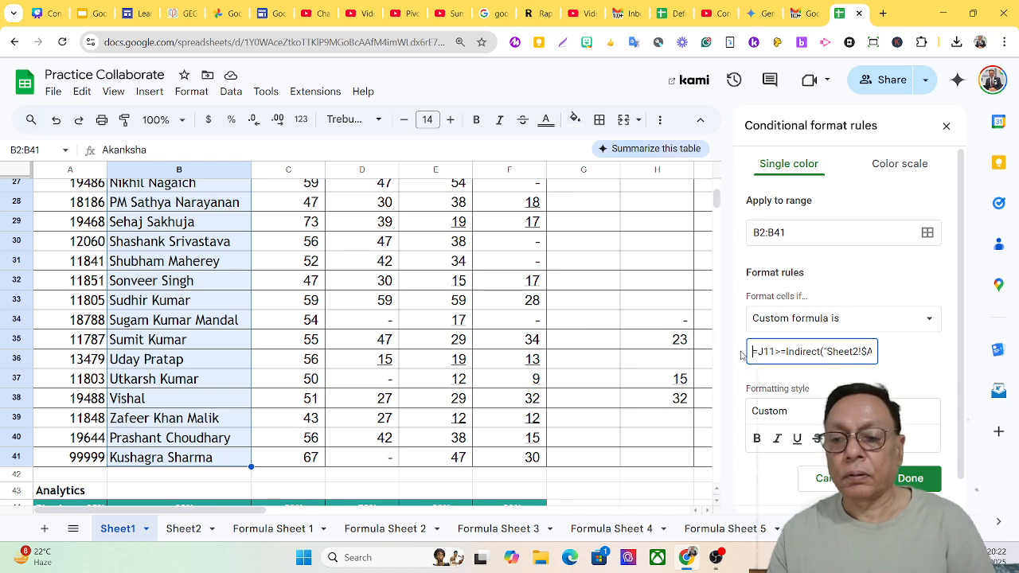
pyautogui.moveTo(775, 351); pyautogui.dragTo(763, 352)
pyautogui.write('2')
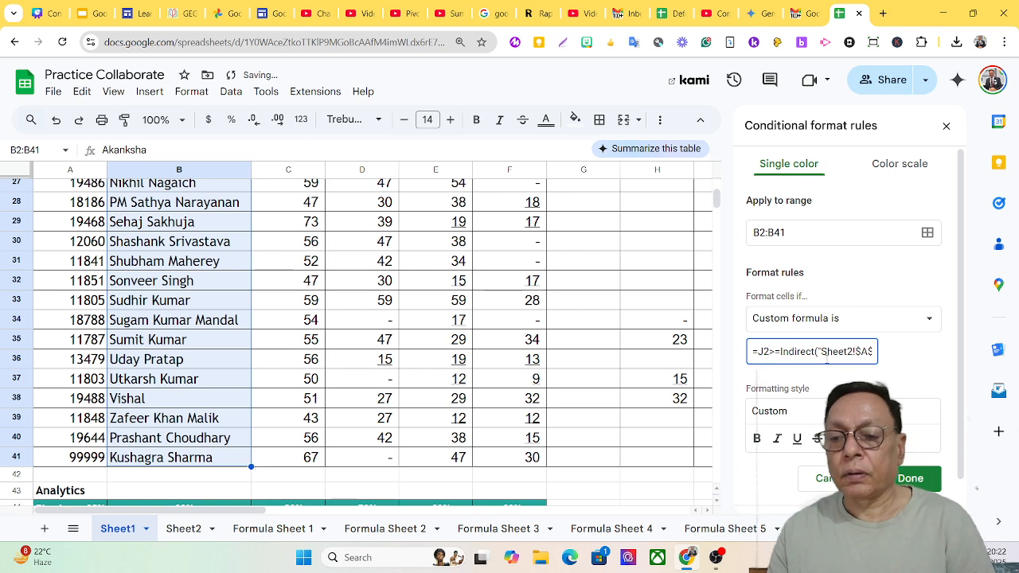
pyautogui.click(829, 354)
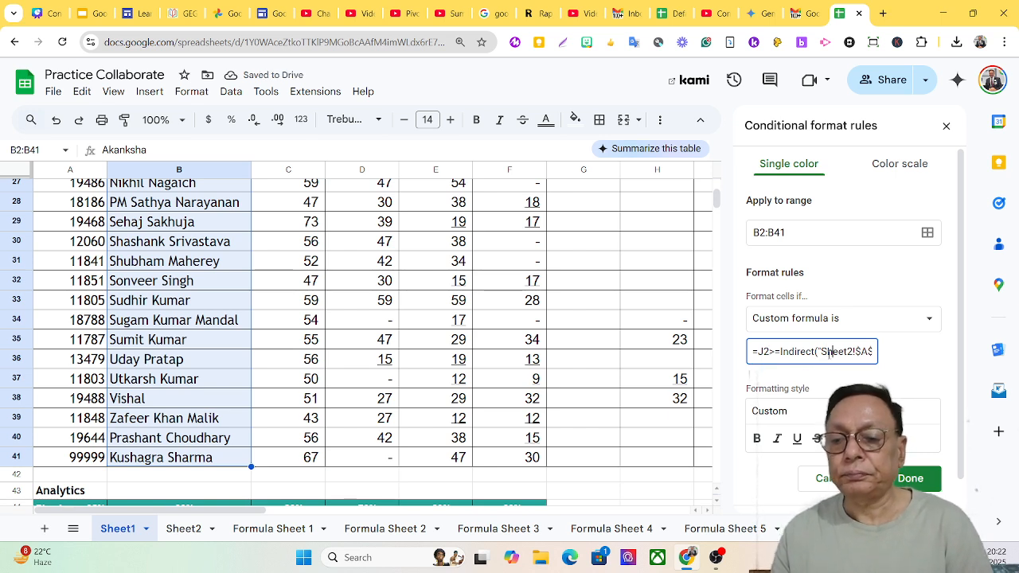
pyautogui.press('Right')
pyautogui.press('Right')
pyautogui.press('Right')
pyautogui.press('Right')
pyautogui.press('Right')
pyautogui.press('Right')
pyautogui.press('Right')
pyautogui.press('Right')
pyautogui.press('Right')
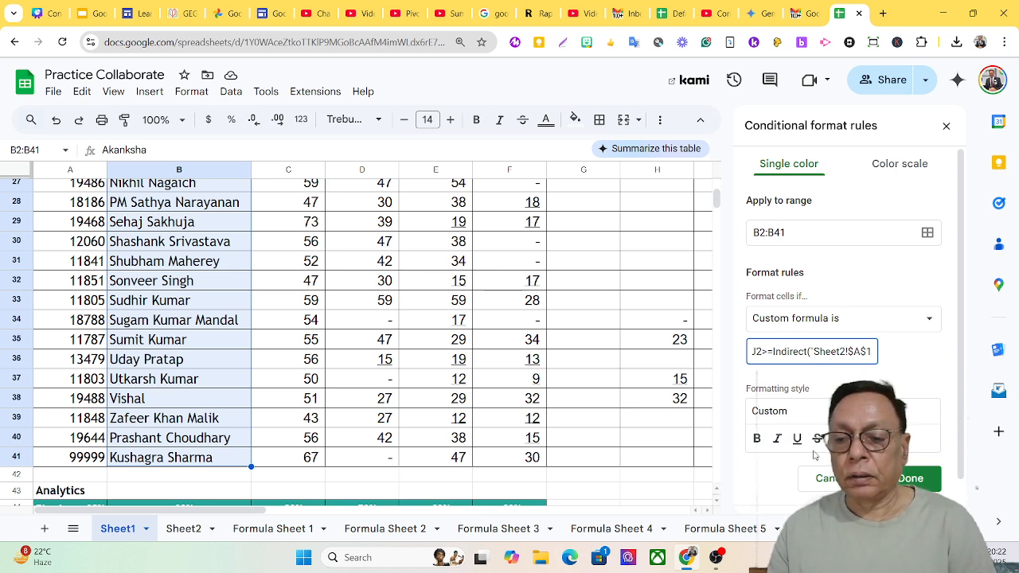
# Format the rule's matching names with white text on a cornflower blue fill and save the rule.
pyautogui.click(837, 438)
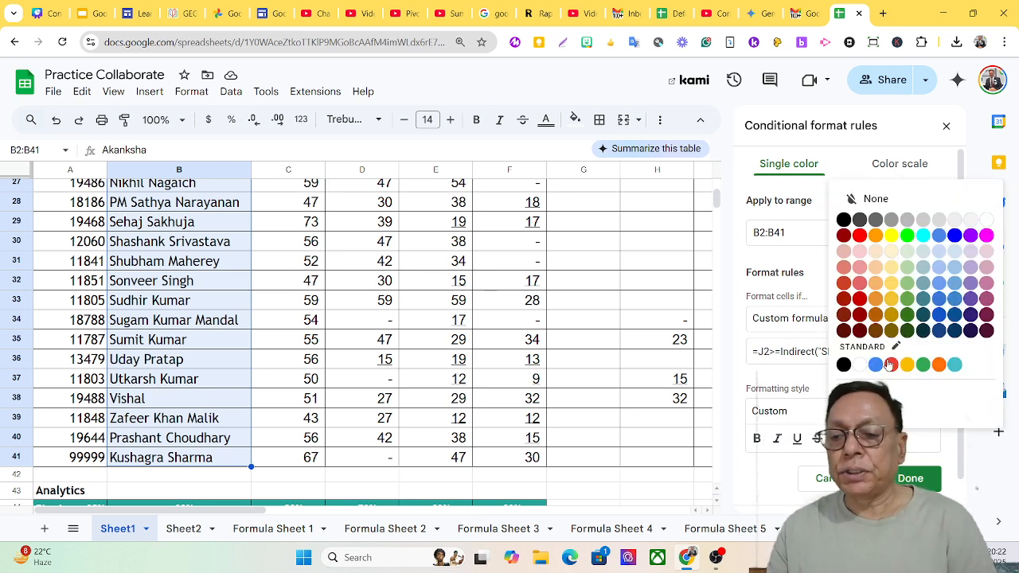
pyautogui.click(989, 220)
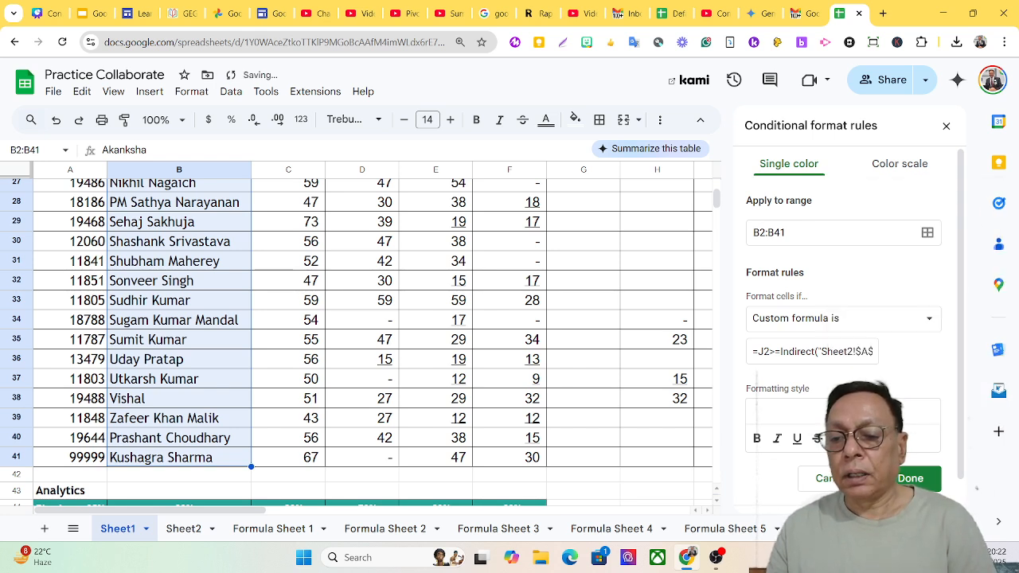
pyautogui.click(870, 438)
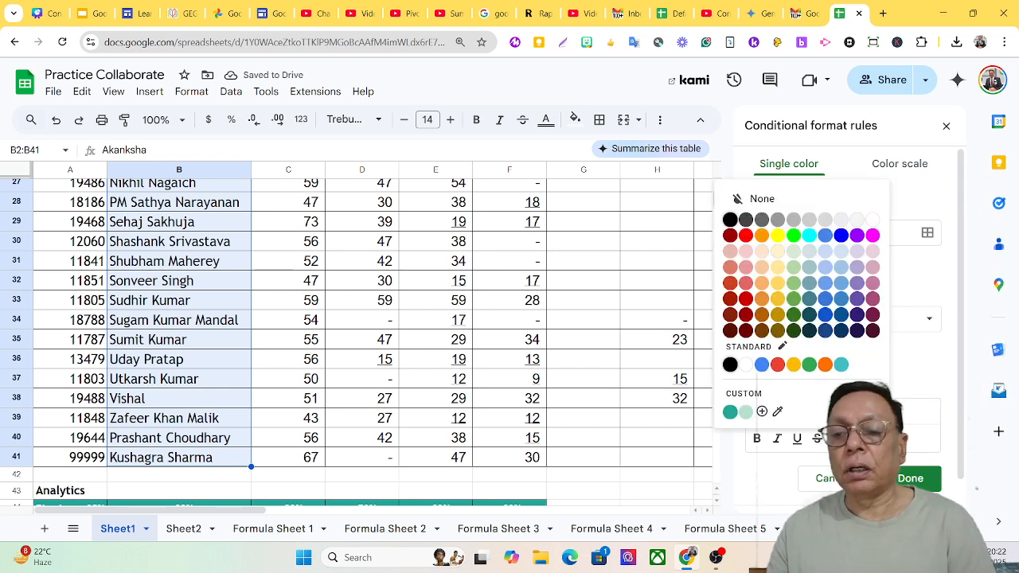
pyautogui.click(825, 236)
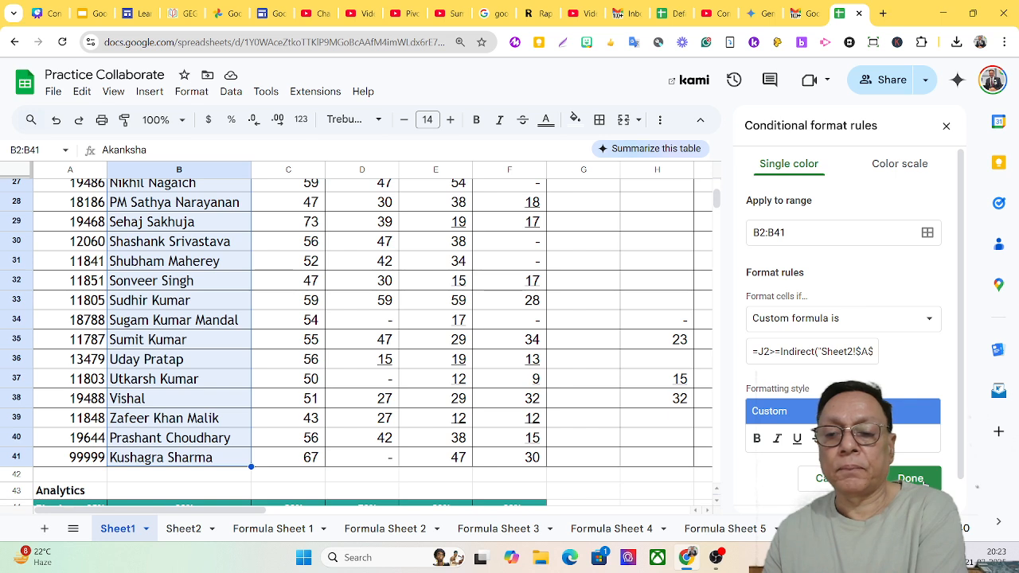
pyautogui.click(912, 480)
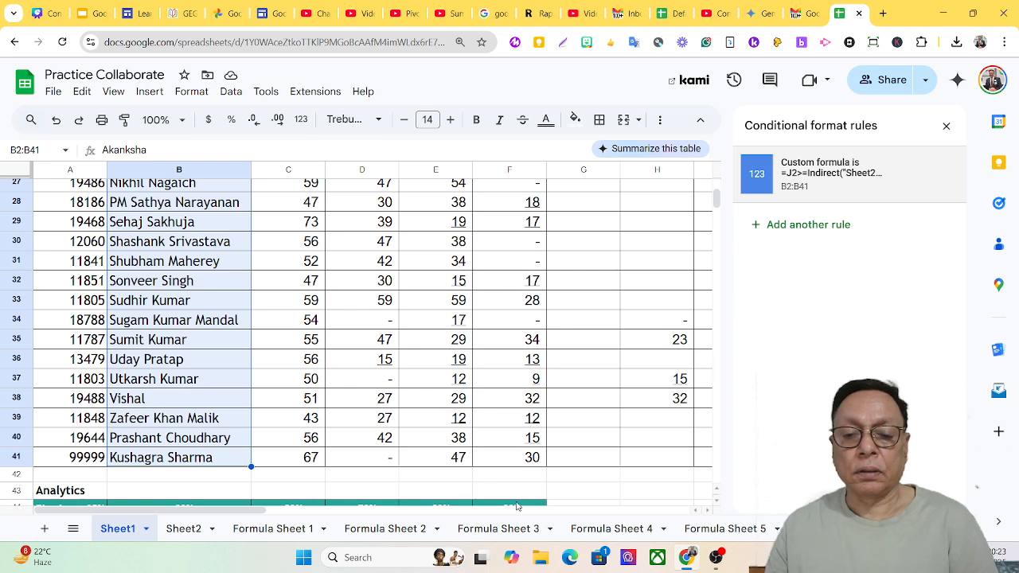
pyautogui.scroll(6, 582, 432)
pyautogui.scroll(1, 575, 428)
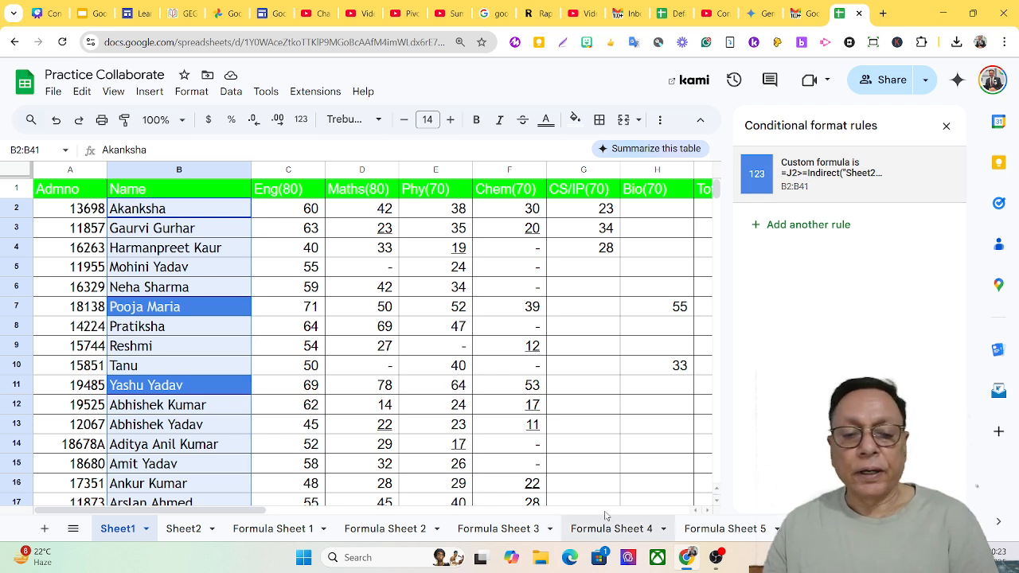
# Set the threshold in Sheet2!A1 to 40 and check the name highlighting on Sheet1 with the conditional format rules closed.
pyautogui.click(186, 529)
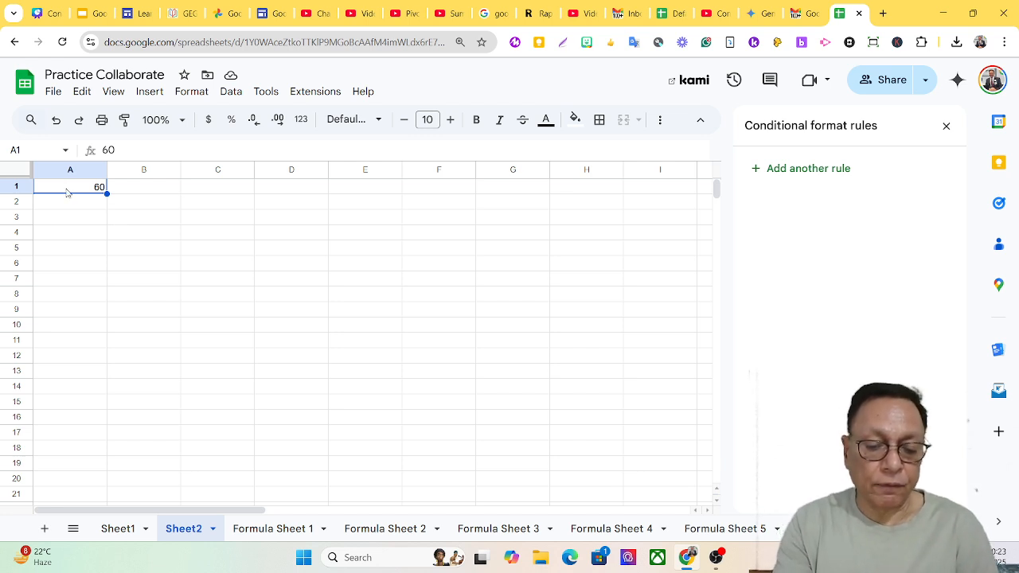
pyautogui.write('40')
pyautogui.press('Return')
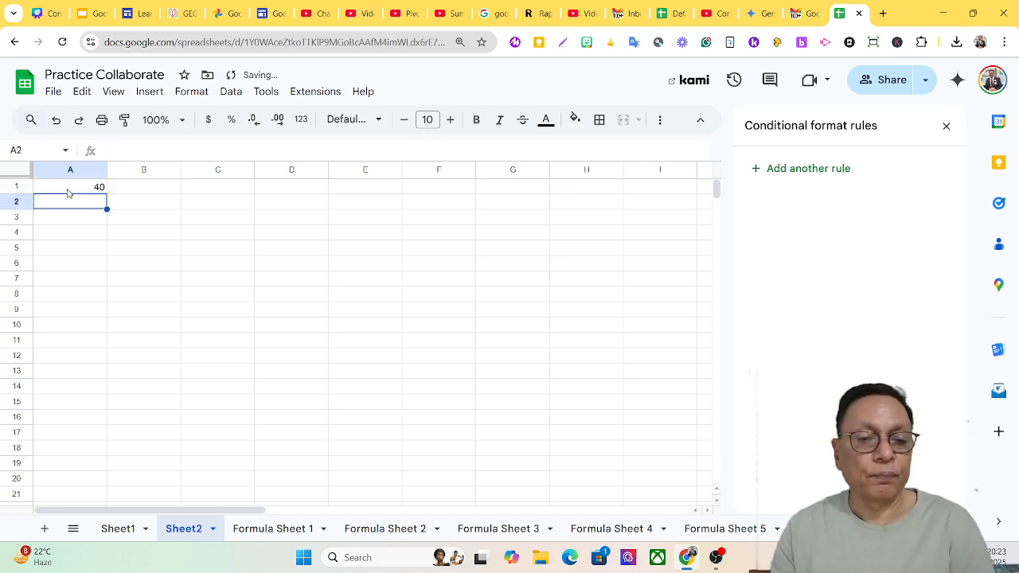
pyautogui.click(115, 529)
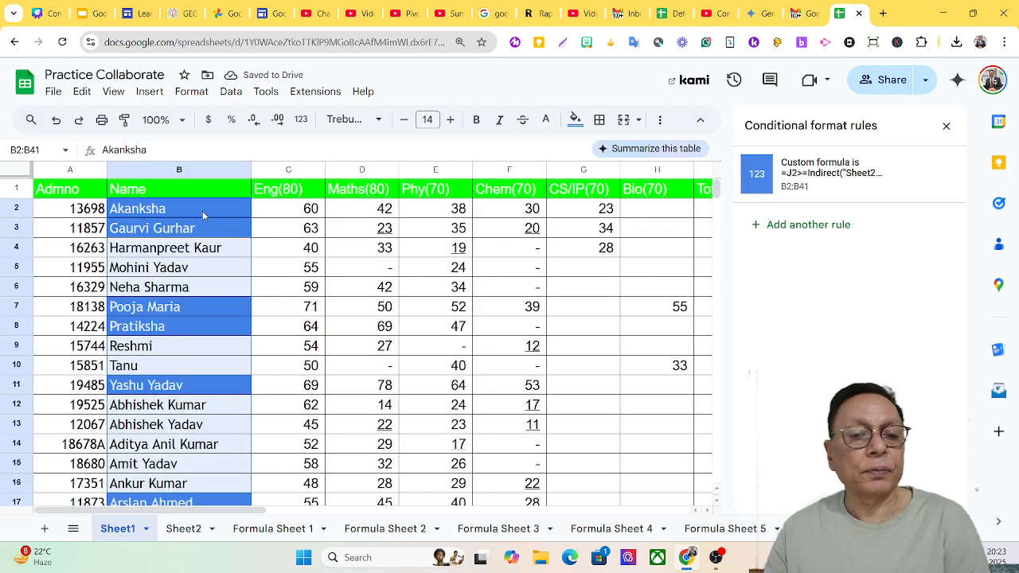
pyautogui.click(946, 126)
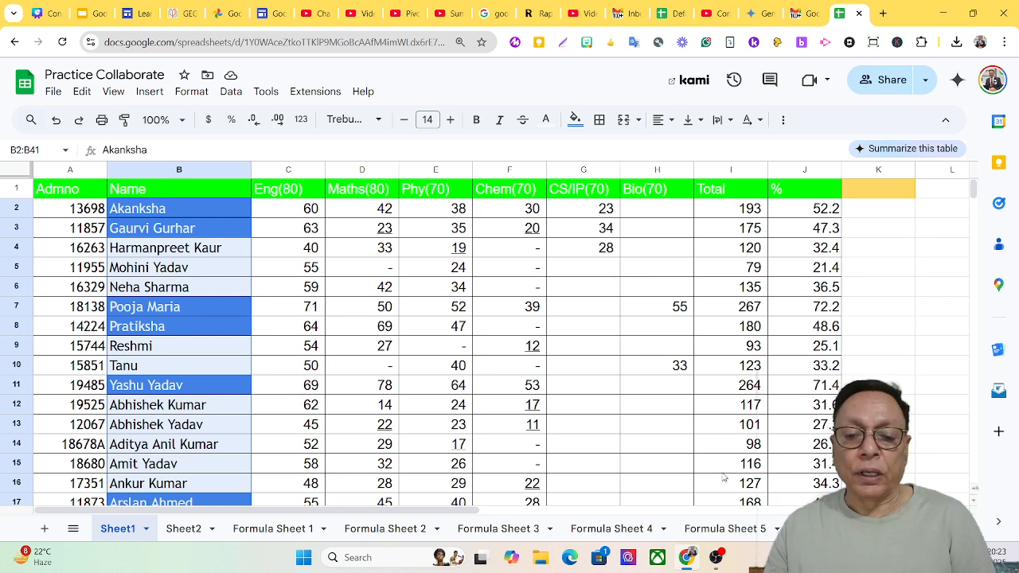
# Set the threshold in Sheet2!A1 to 50 and compare the highlighted names on Sheet1 with their % values.
pyautogui.click(180, 529)
pyautogui.click(67, 189)
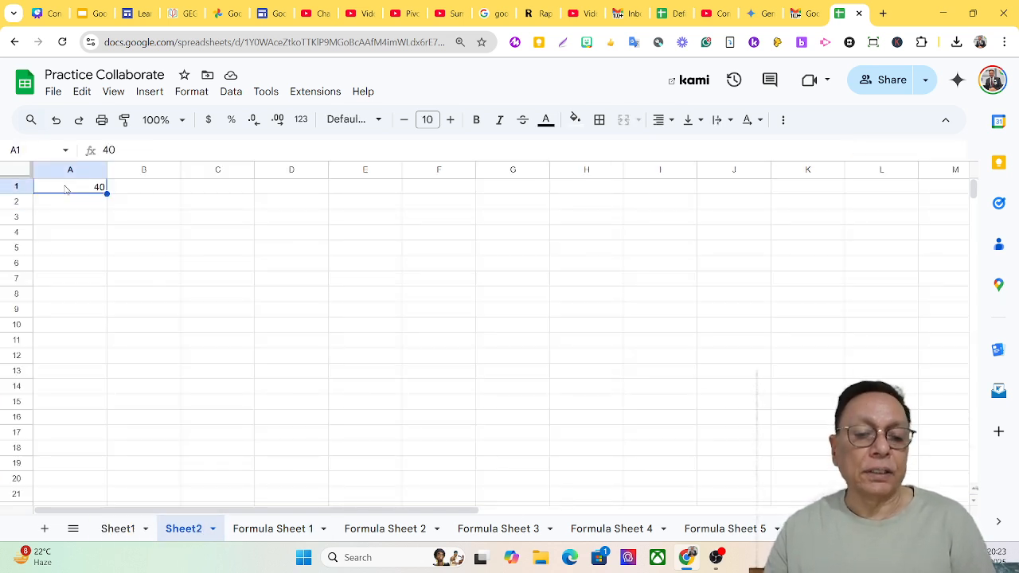
pyautogui.write('5')
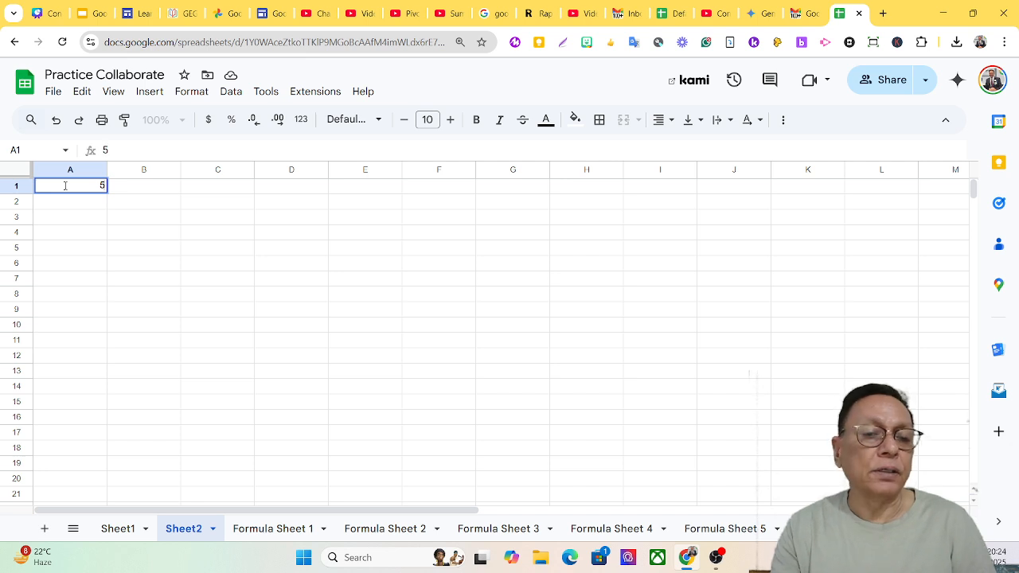
pyautogui.write('0')
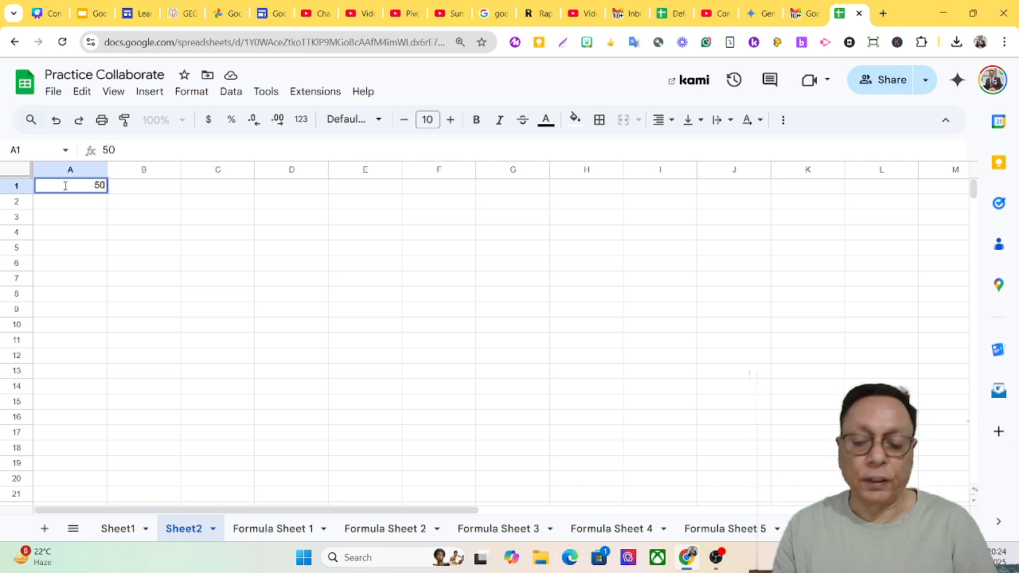
pyautogui.press('Return')
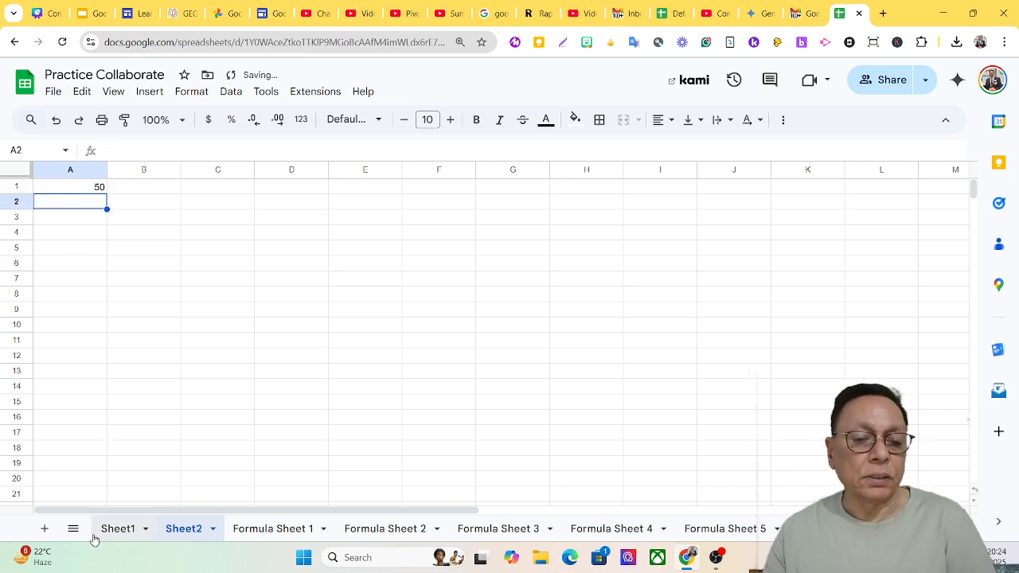
pyautogui.click(121, 538)
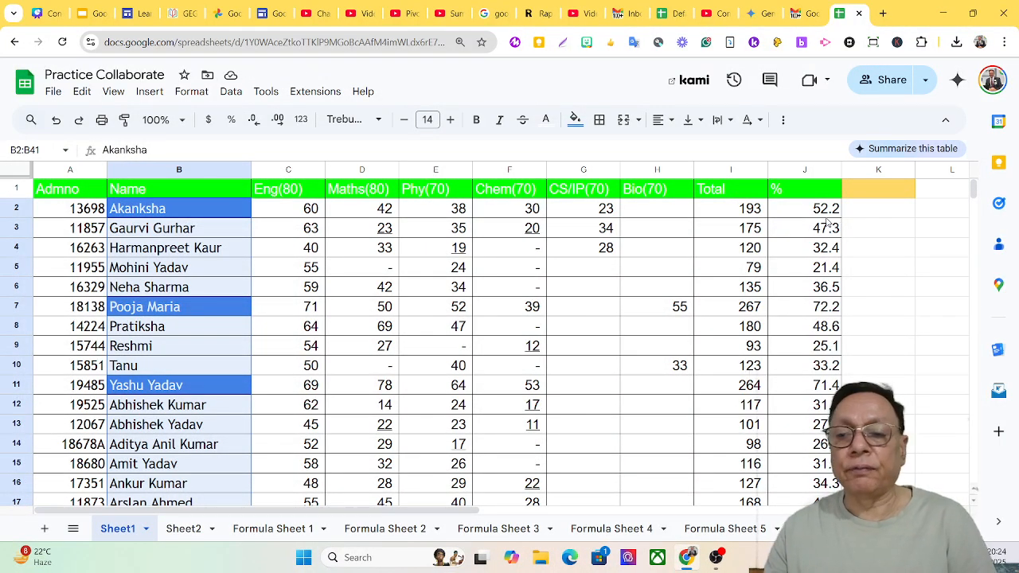
pyautogui.scroll(-6, 818, 338)
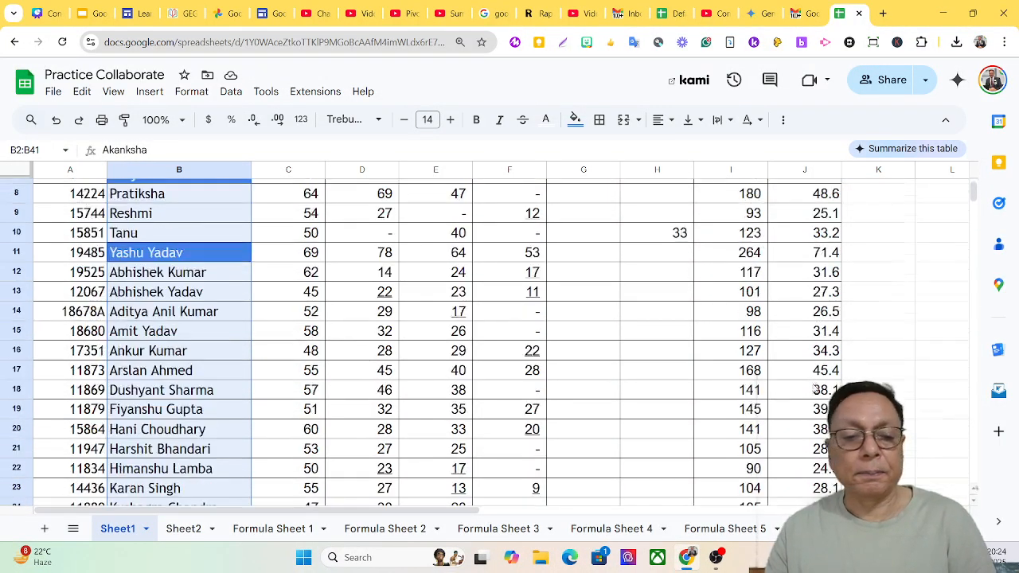
pyautogui.scroll(-3, 816, 404)
pyautogui.scroll(9, 816, 404)
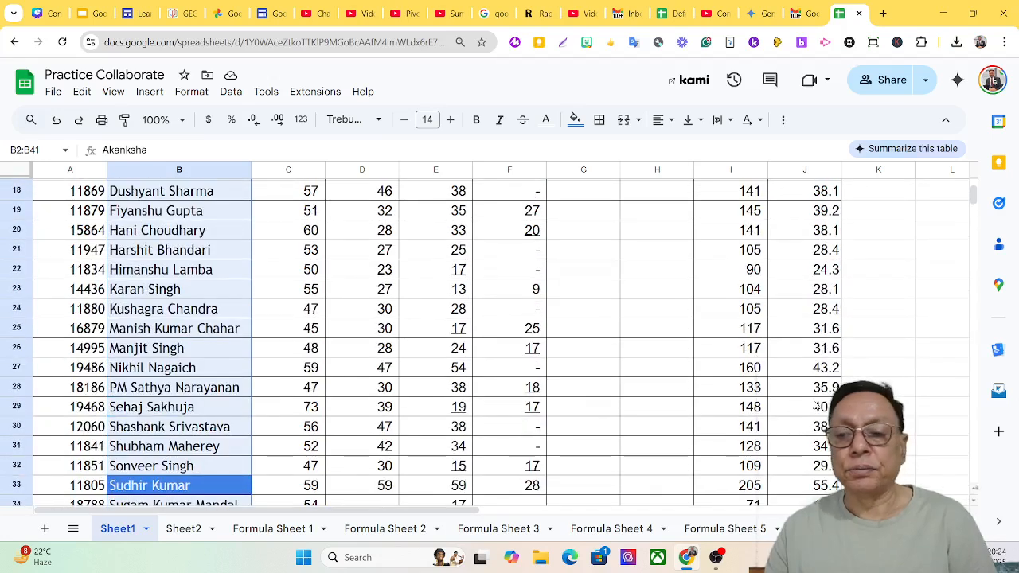